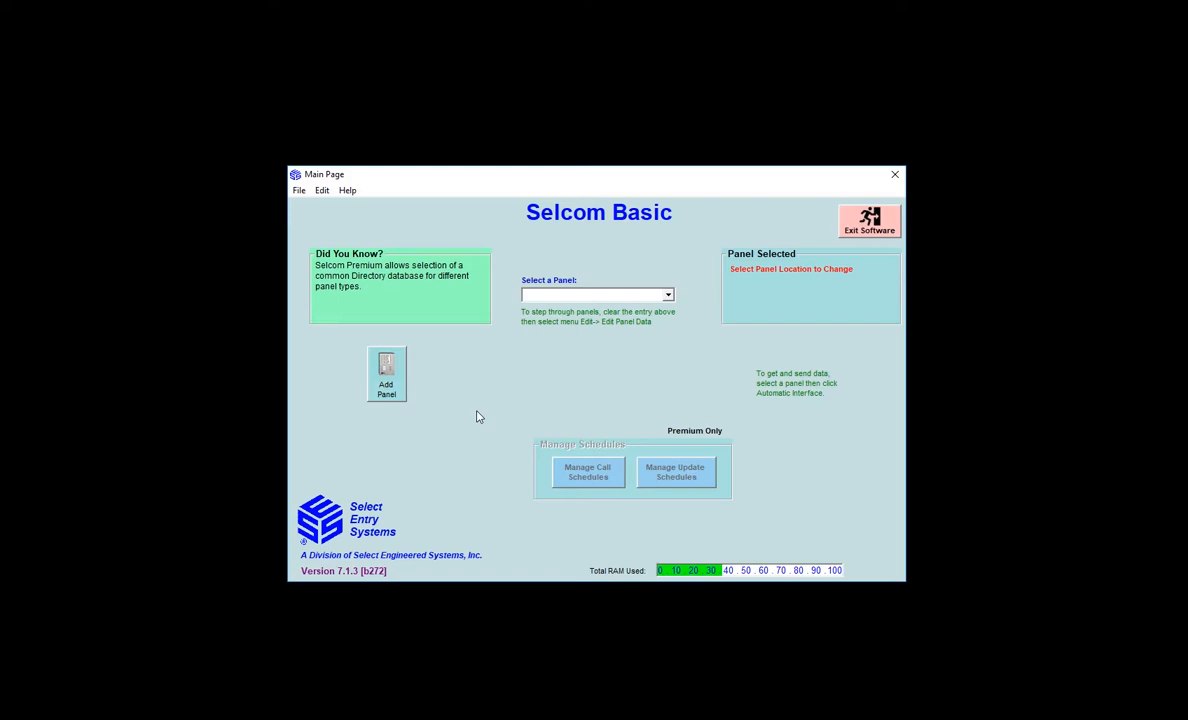
Add a new panel named 'Test Site', create its database file, and confirm
left_click(386, 378)
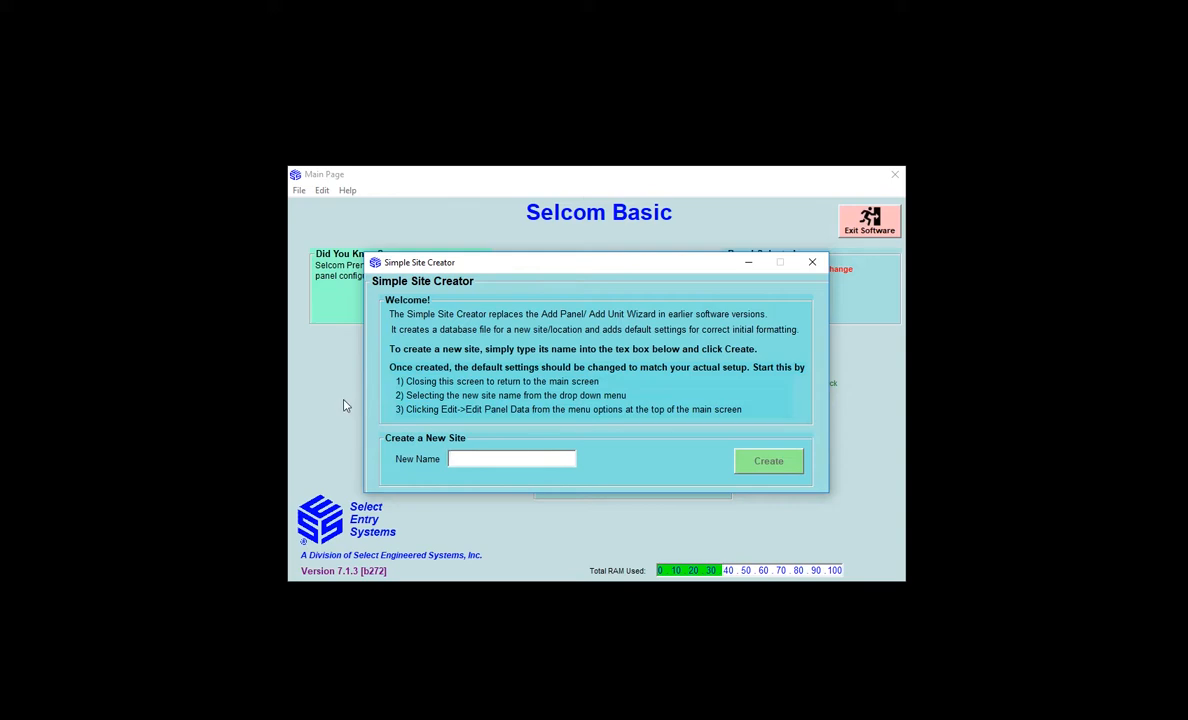
type("Test Site")
left_click(770, 466)
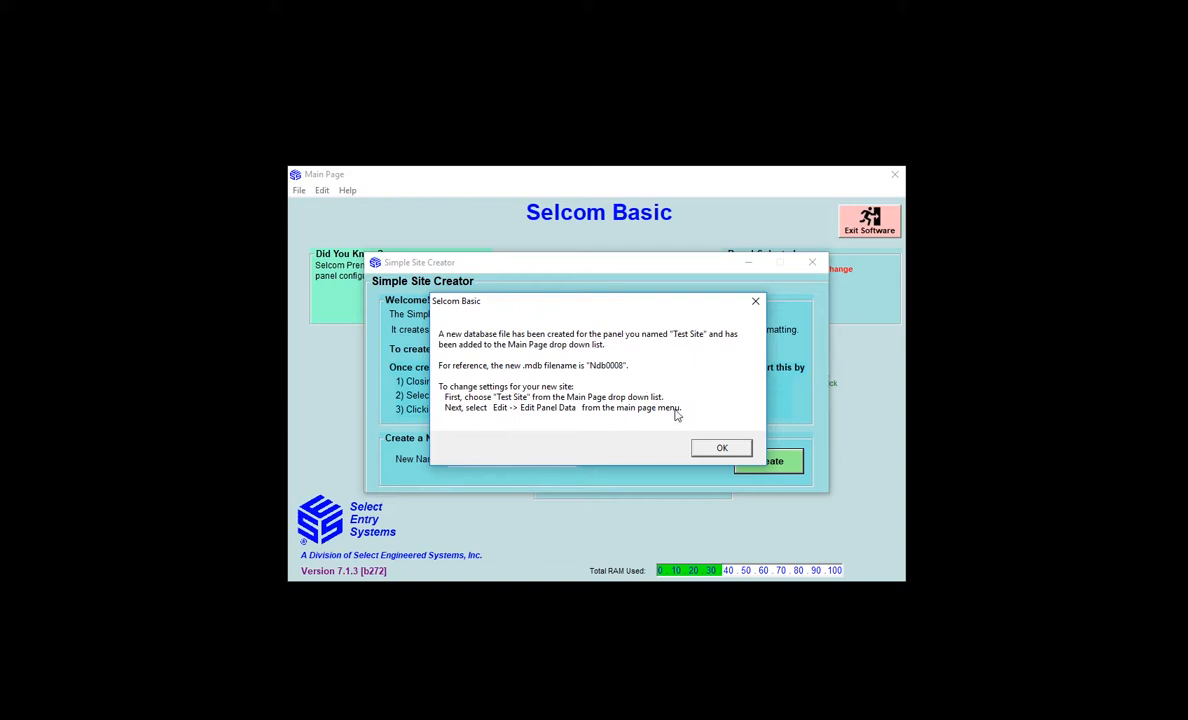
left_click(719, 449)
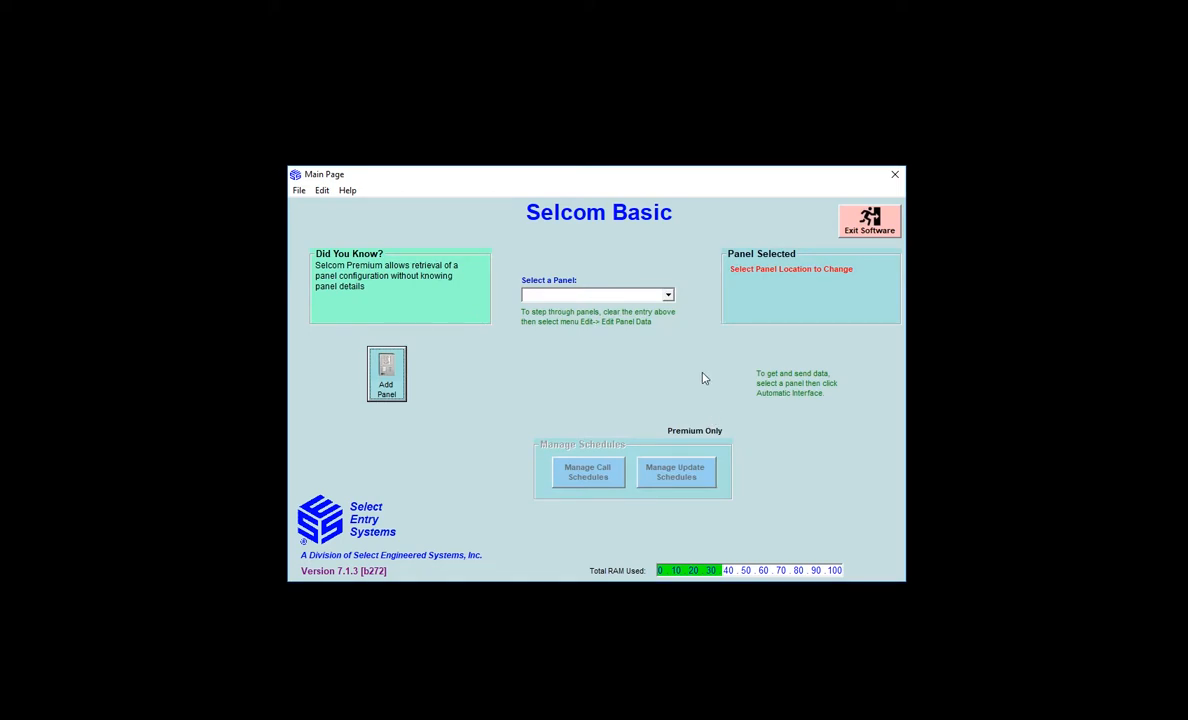
Choose Test Site from the Select a Panel list and bring up the Edit menu
left_click(668, 297)
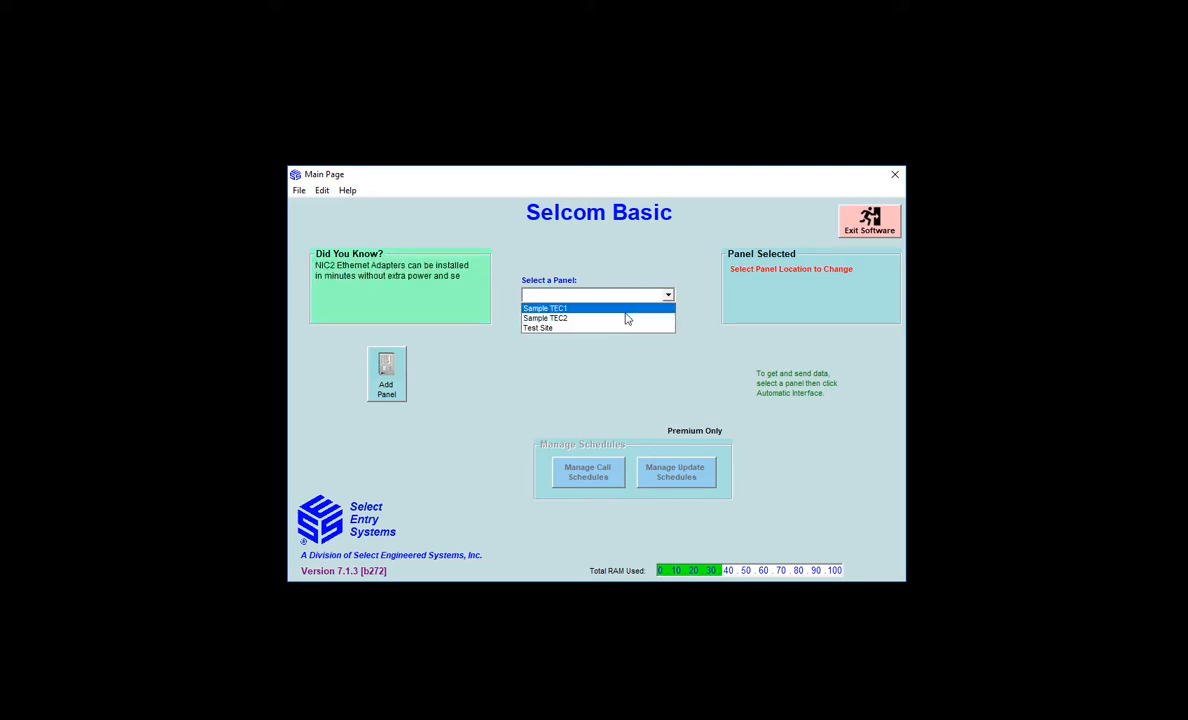
left_click(612, 329)
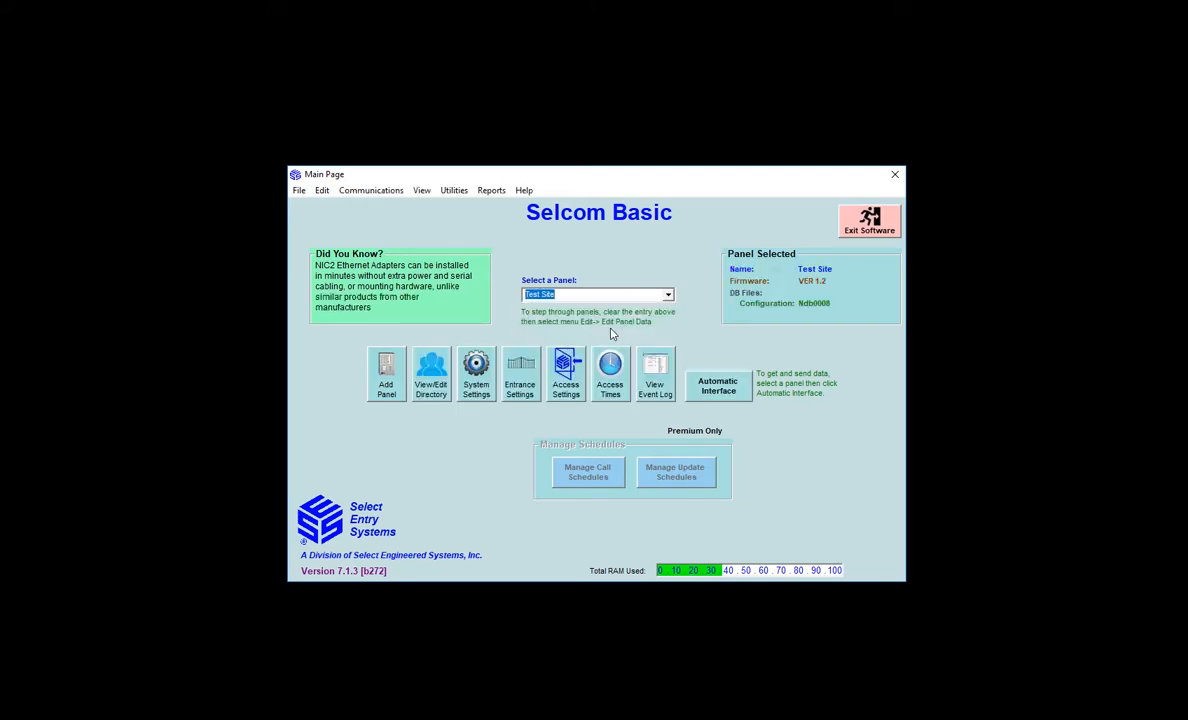
left_click(322, 191)
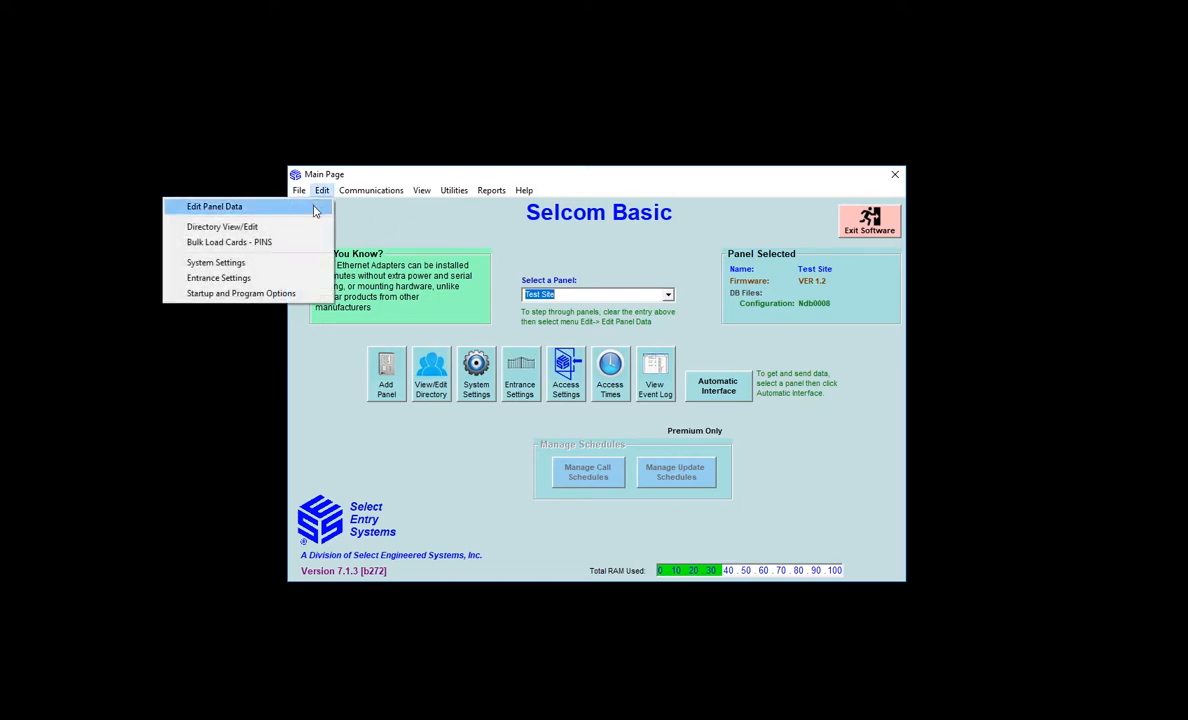
Open Edit Panel Data for Test Site and dismiss the no-modem-chosen notice
left_click(314, 208)
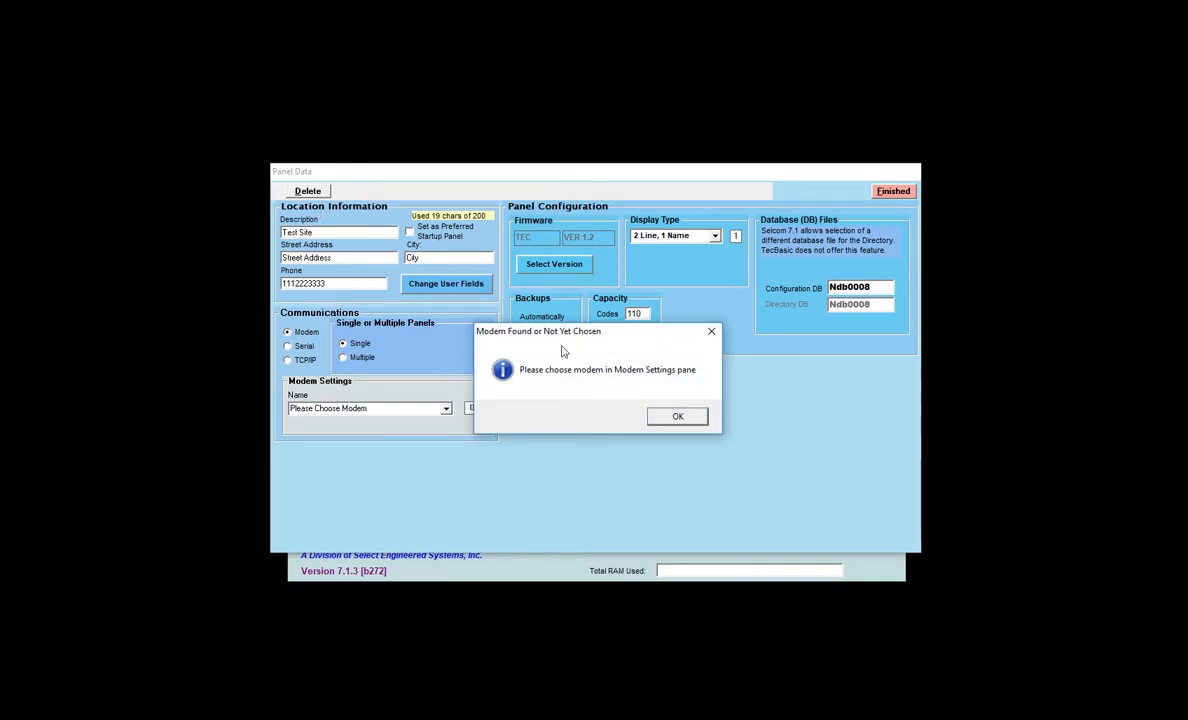
left_click(700, 425)
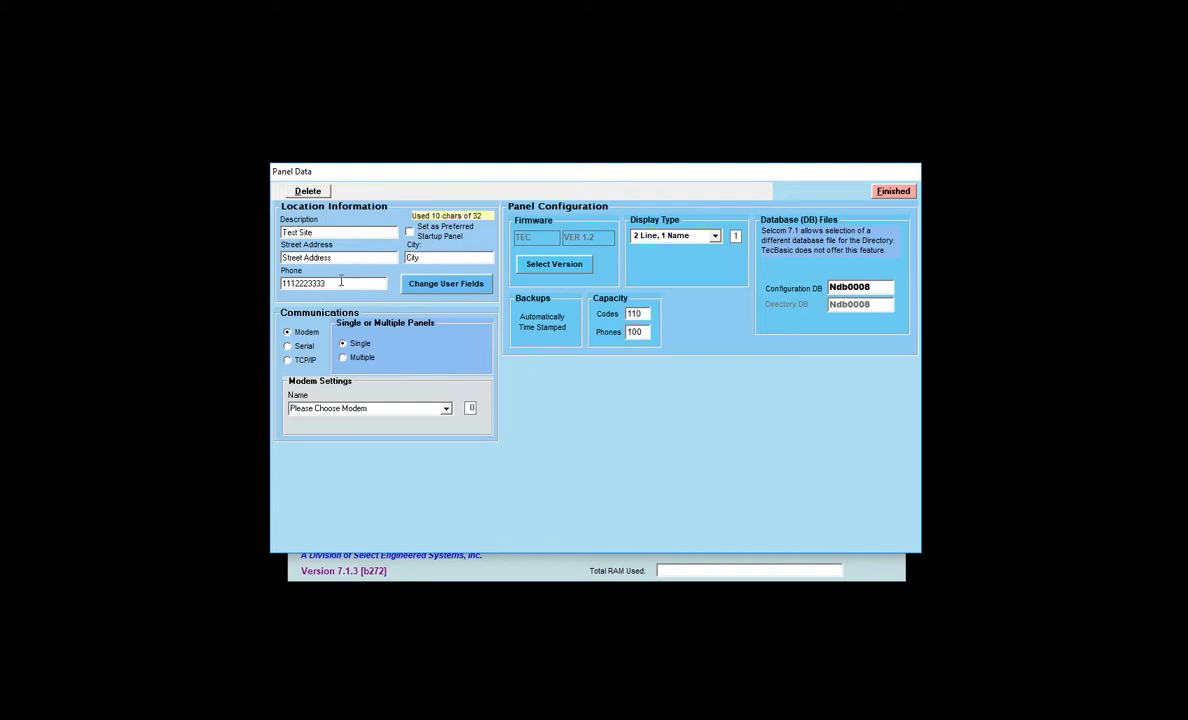
Delete the placeholder Street Address and City text
left_click_drag(283, 257, 623, 273)
key("Delete")
key("shift+Tab")
left_click(409, 257)
left_click_drag(409, 257, 476, 260)
key("Delete")
key("shift+Tab")
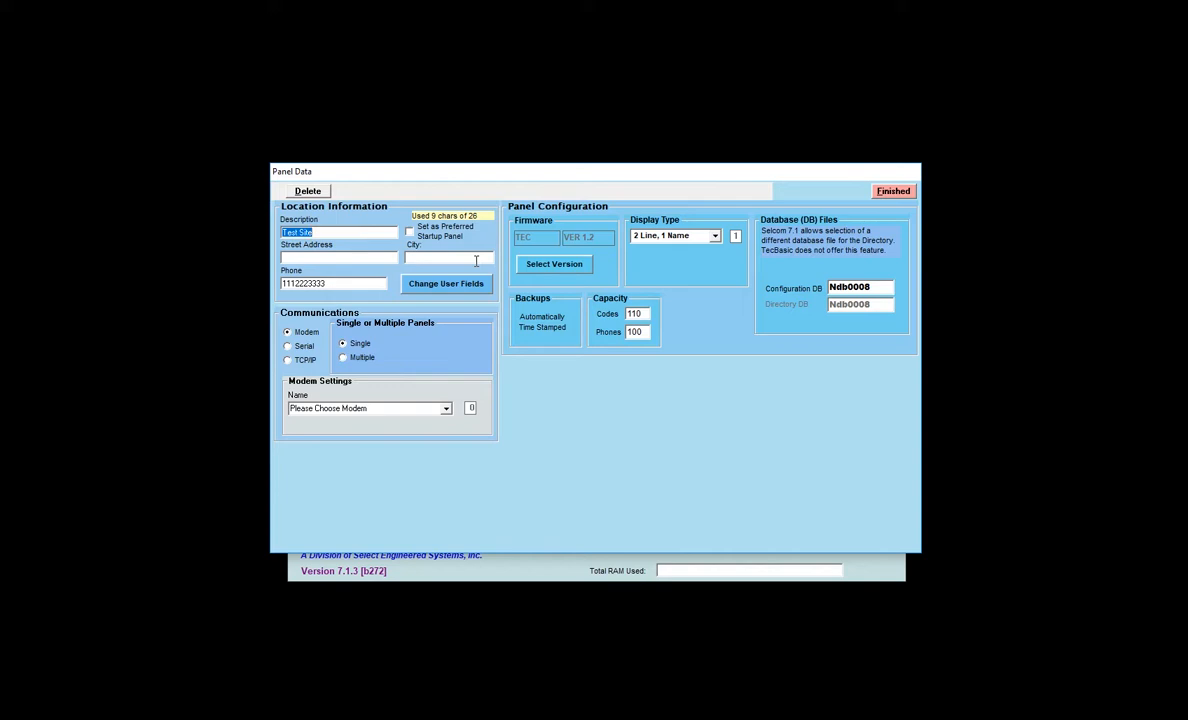
Replace the Phone field with the panel's real phone number
left_click(352, 284)
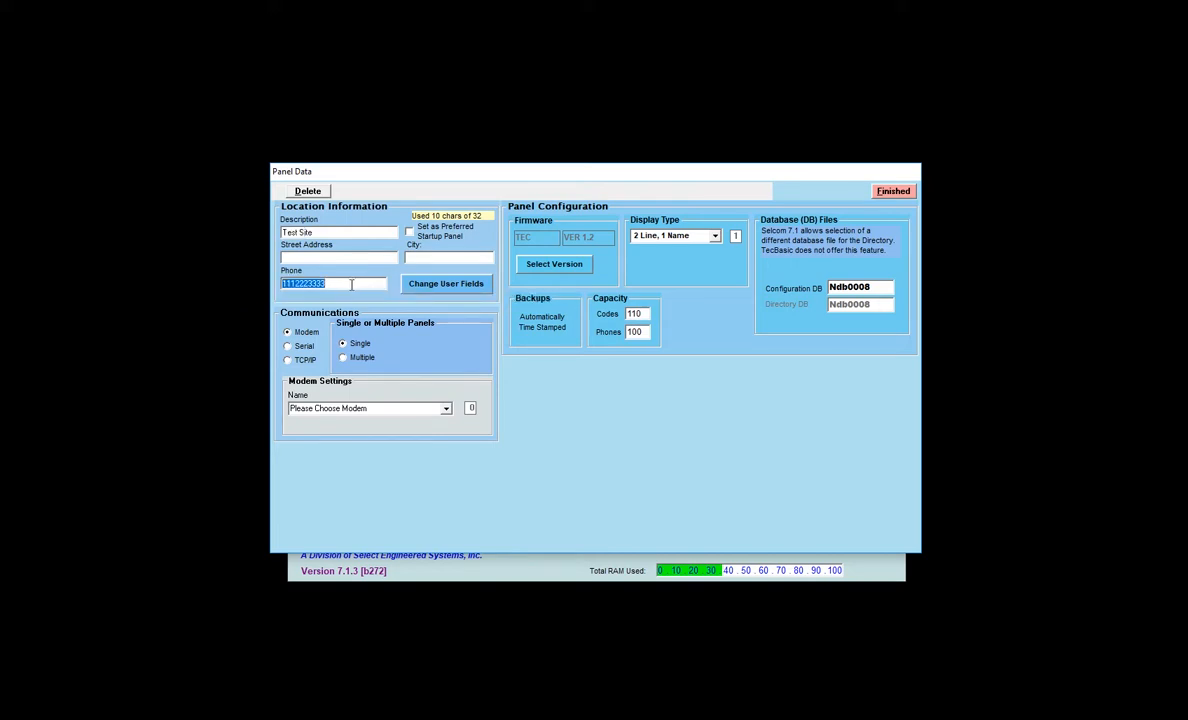
type("17735554563")
left_click(296, 231)
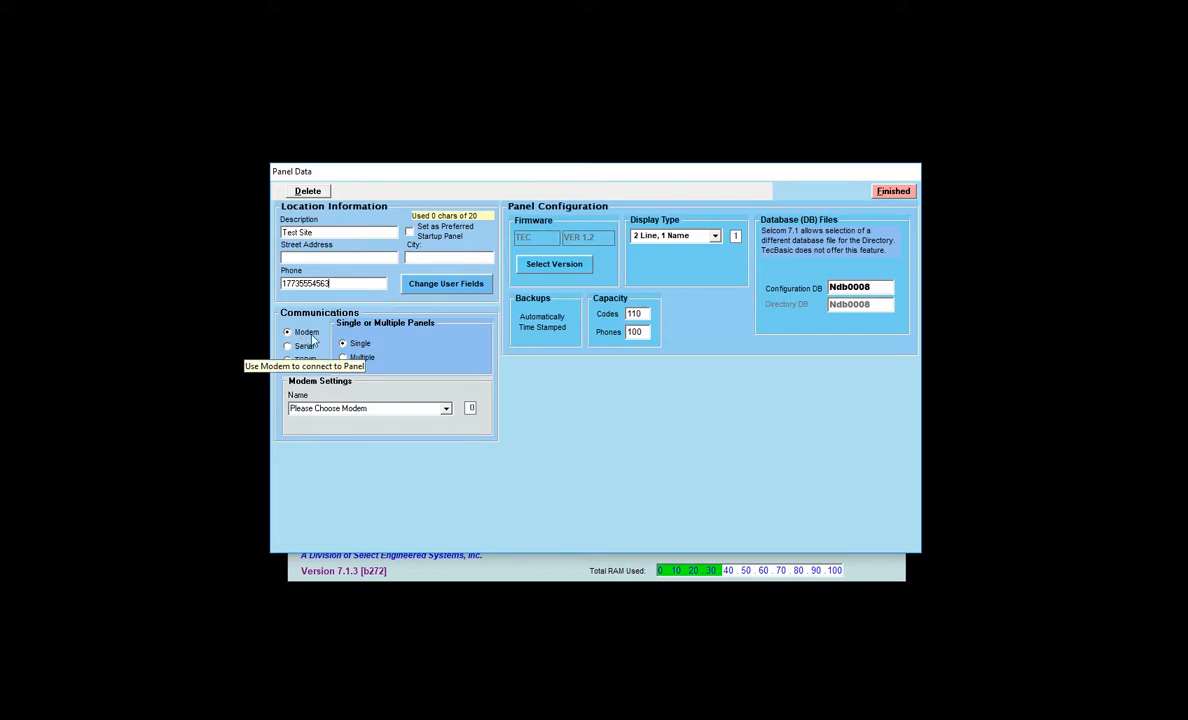
Try the modem list and Serial and TCP/IP options, ending with Modem selected
left_click(446, 409)
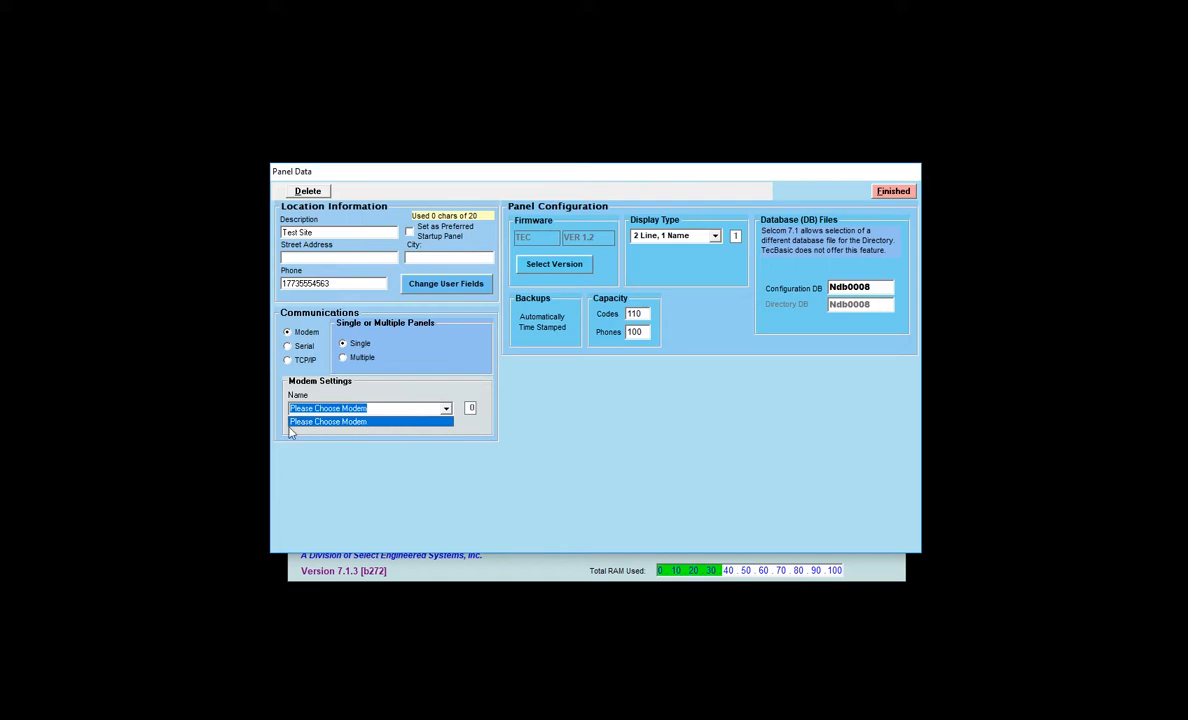
left_click(406, 388)
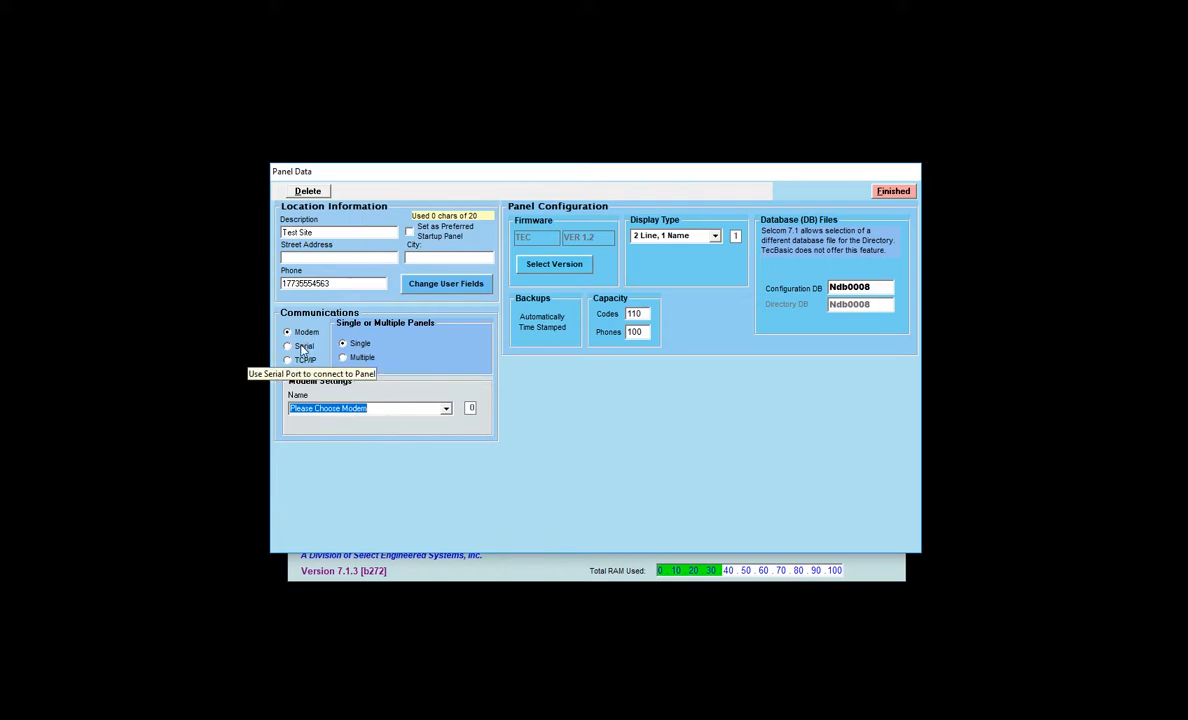
left_click(303, 347)
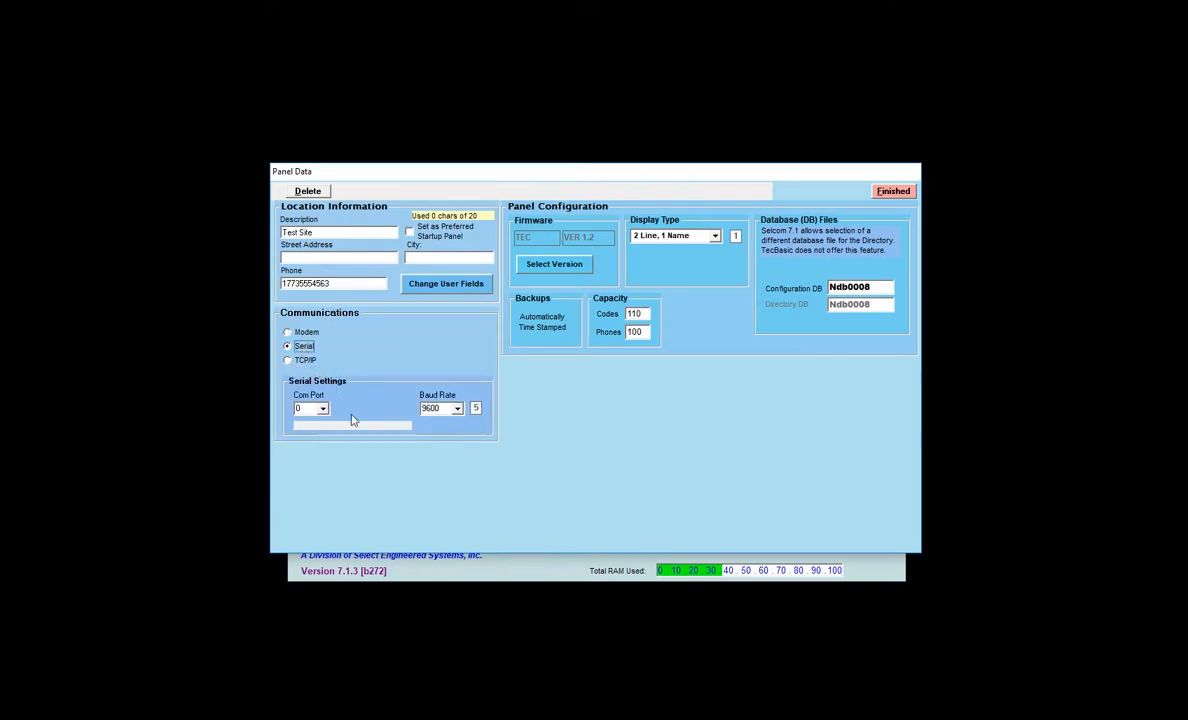
left_click(298, 360)
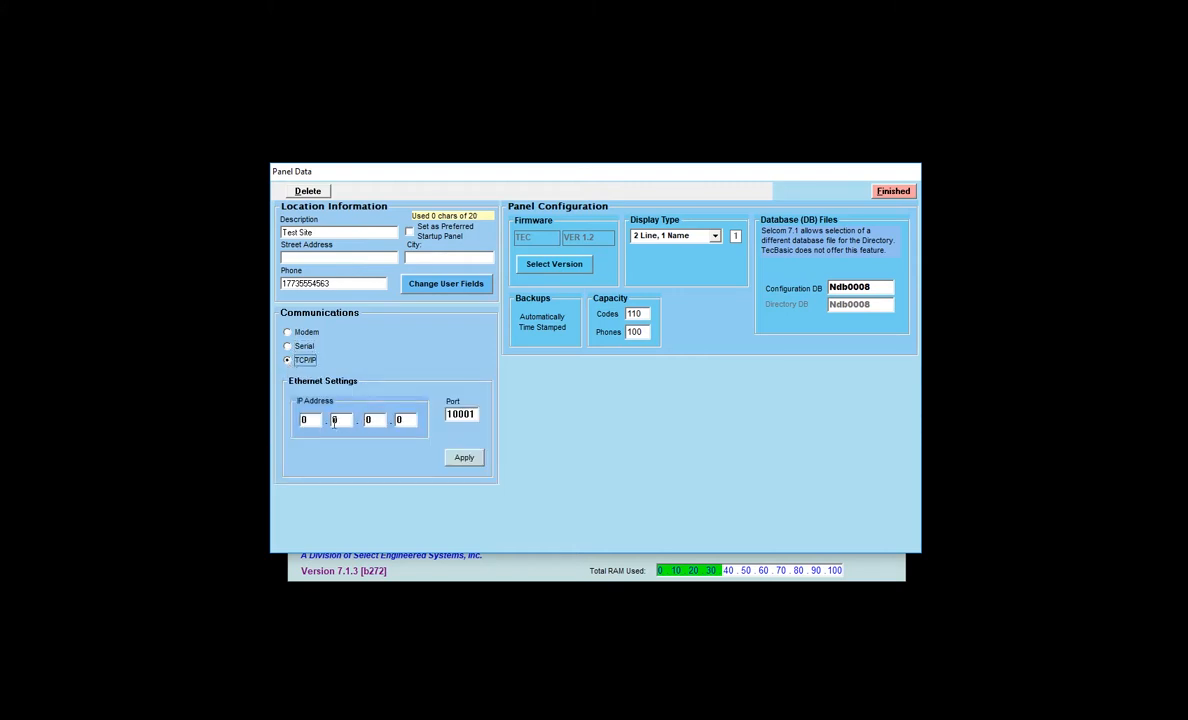
left_click(294, 334)
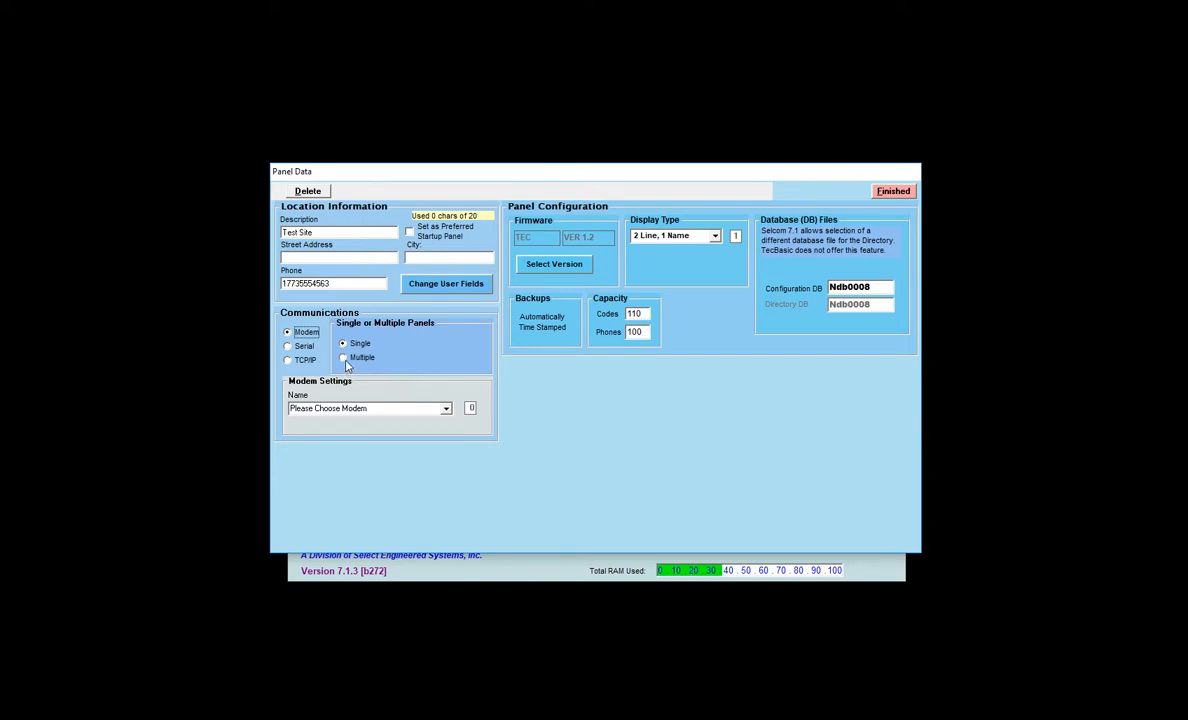
Select Multiple, set Panels on Phone Line to 2, and show the unit IDs
left_click(346, 361)
left_click(389, 339)
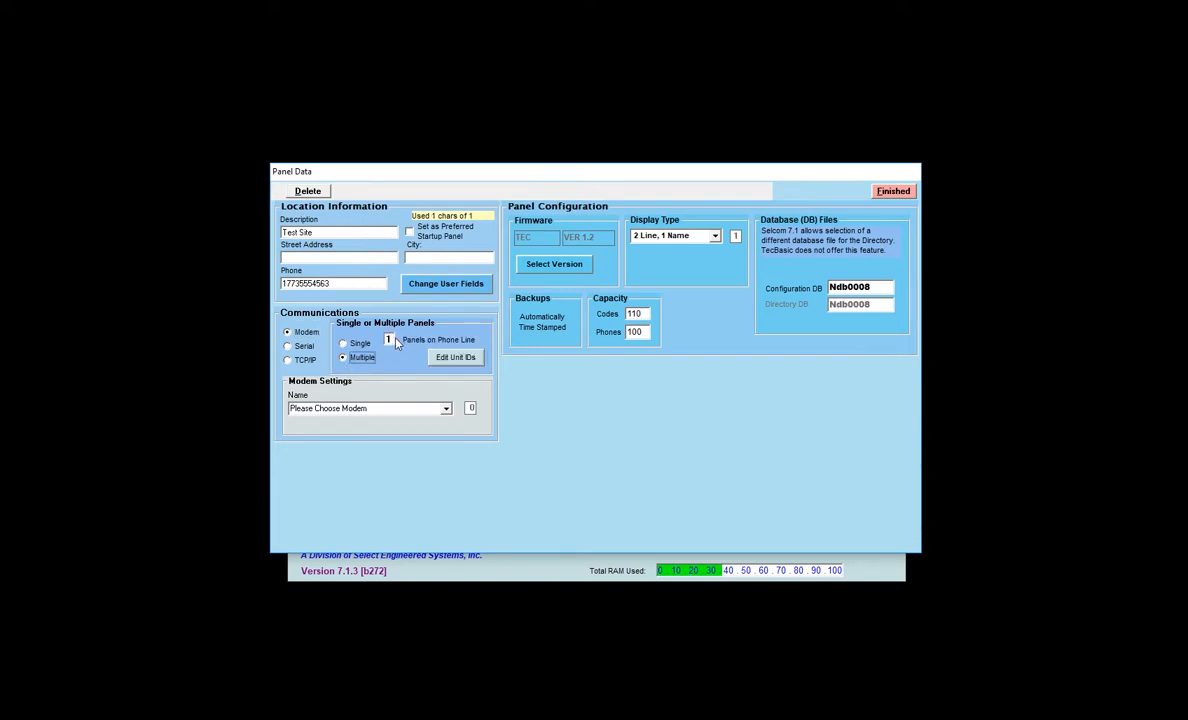
left_click(389, 339)
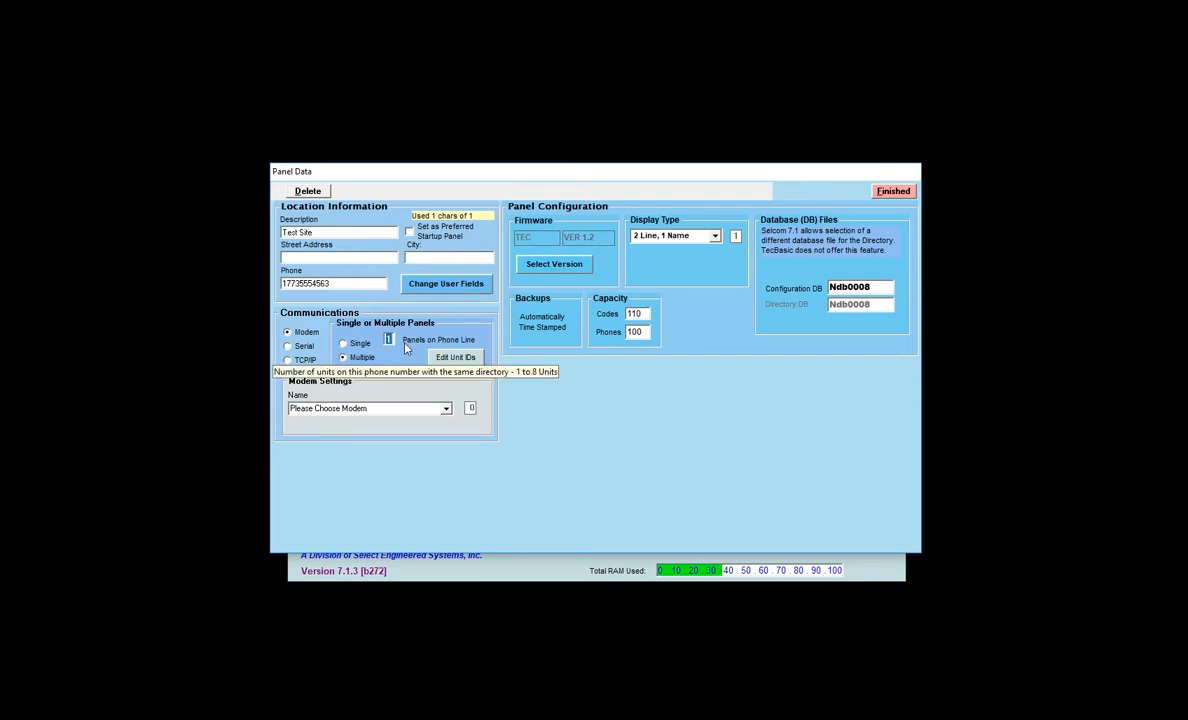
type("2")
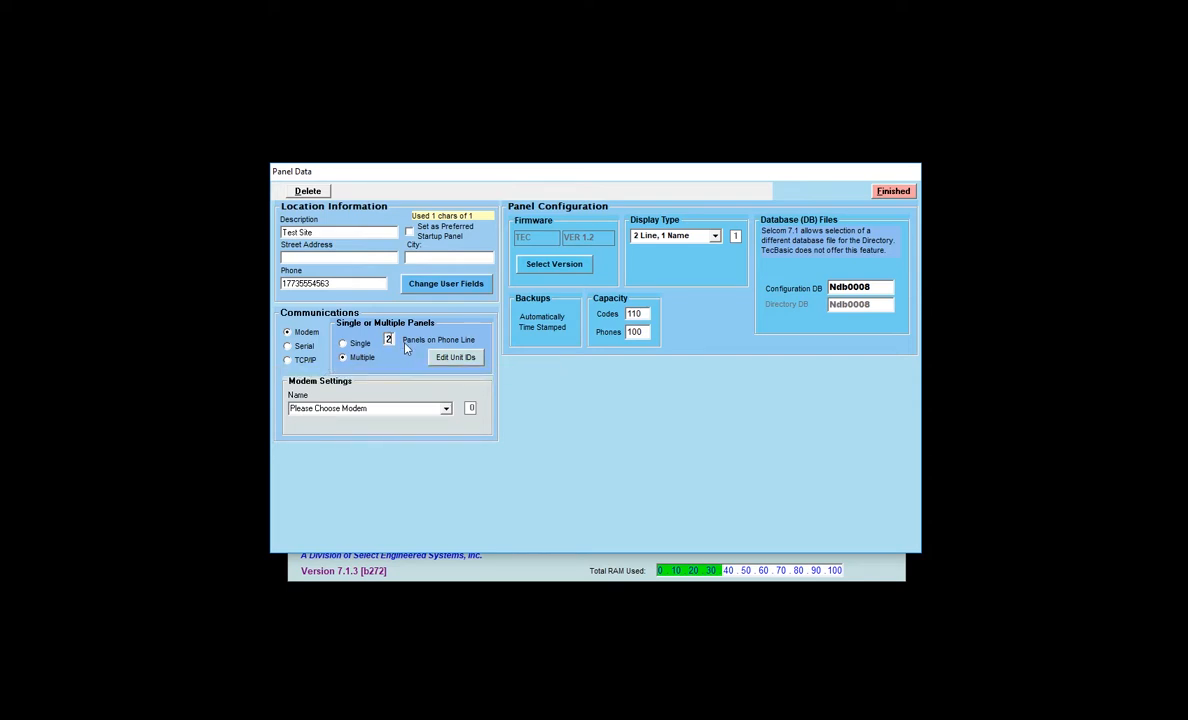
left_click(455, 360)
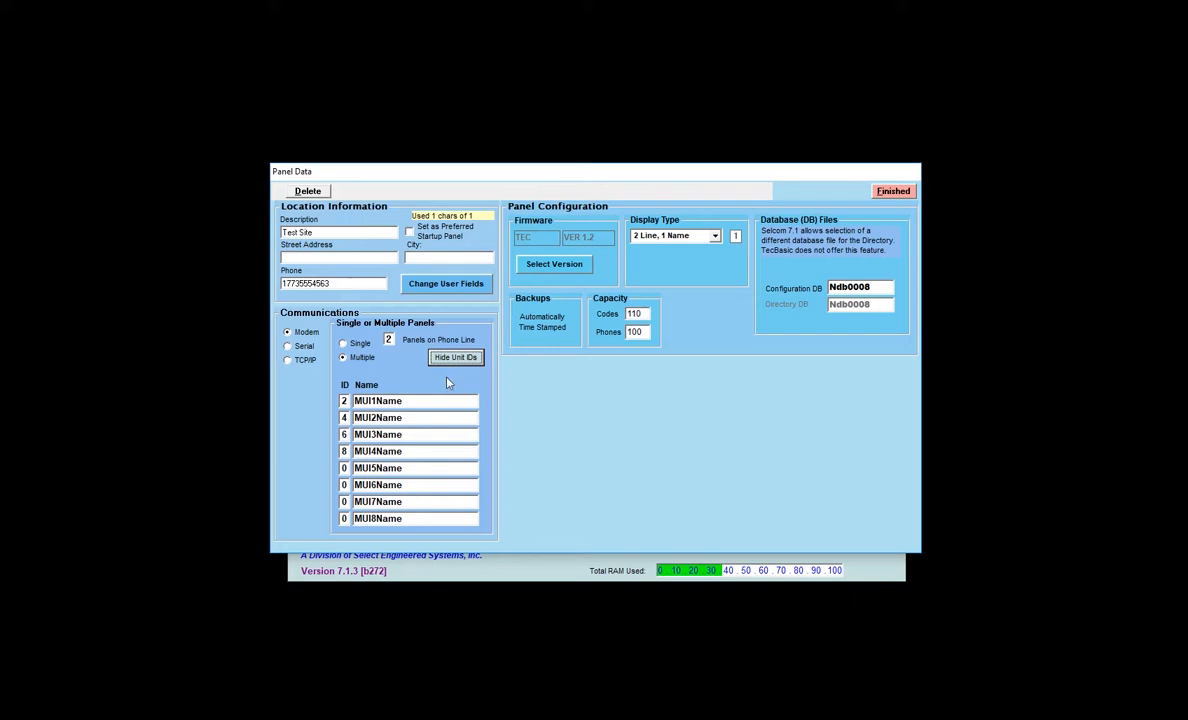
Replace the MUI1Name and MUI2Name entries with 'Front' and 'Rear'
left_click_drag(431, 400, 355, 402)
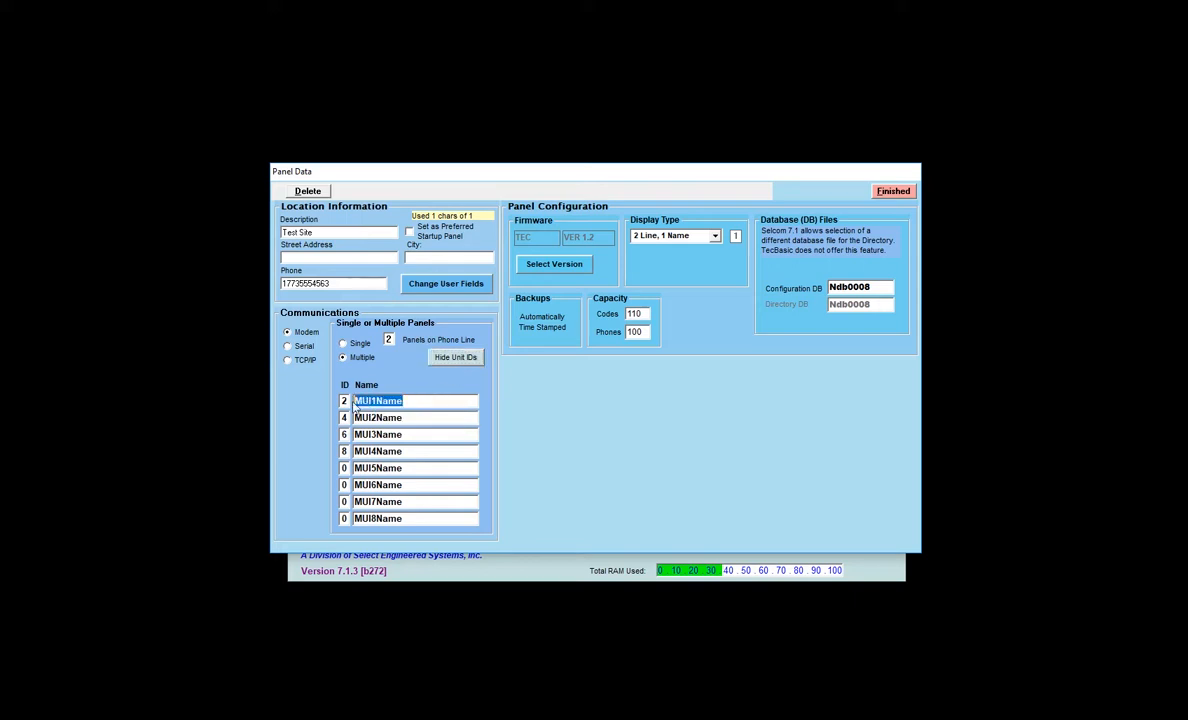
type("Front")
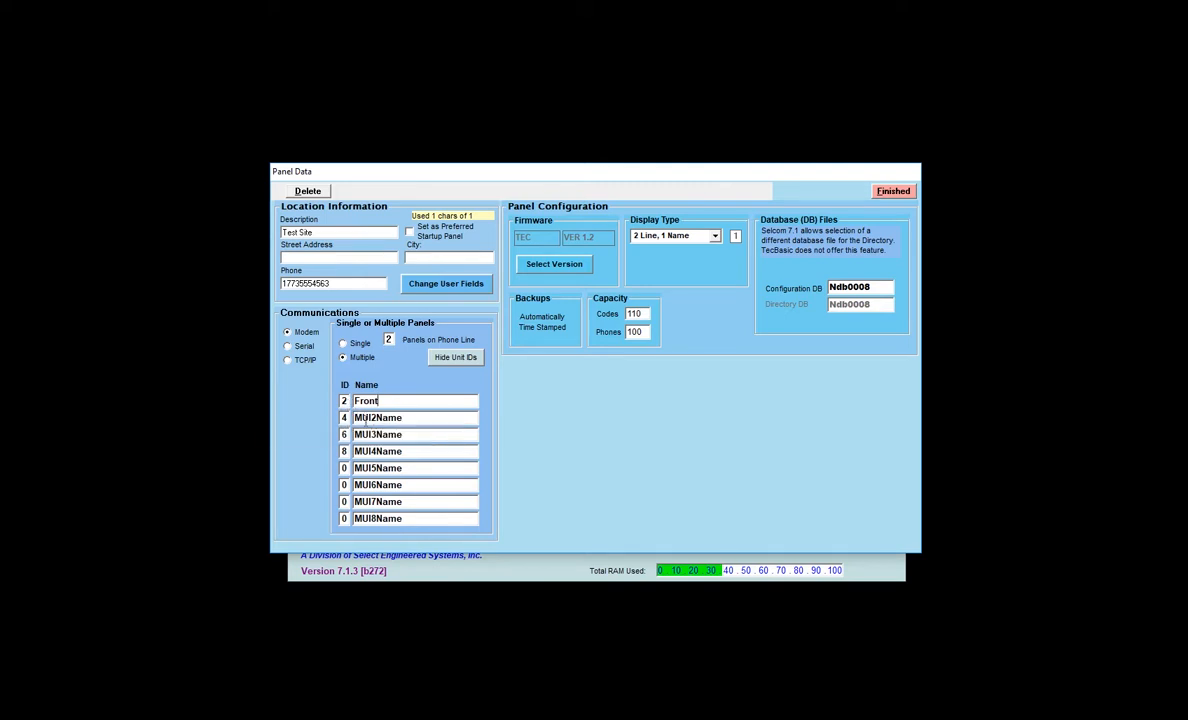
left_click_drag(423, 417, 331, 417)
type("Rear")
Set the line to Single and show Firmware/Model Selection with TEC1 Ver 1.2X
left_click(343, 344)
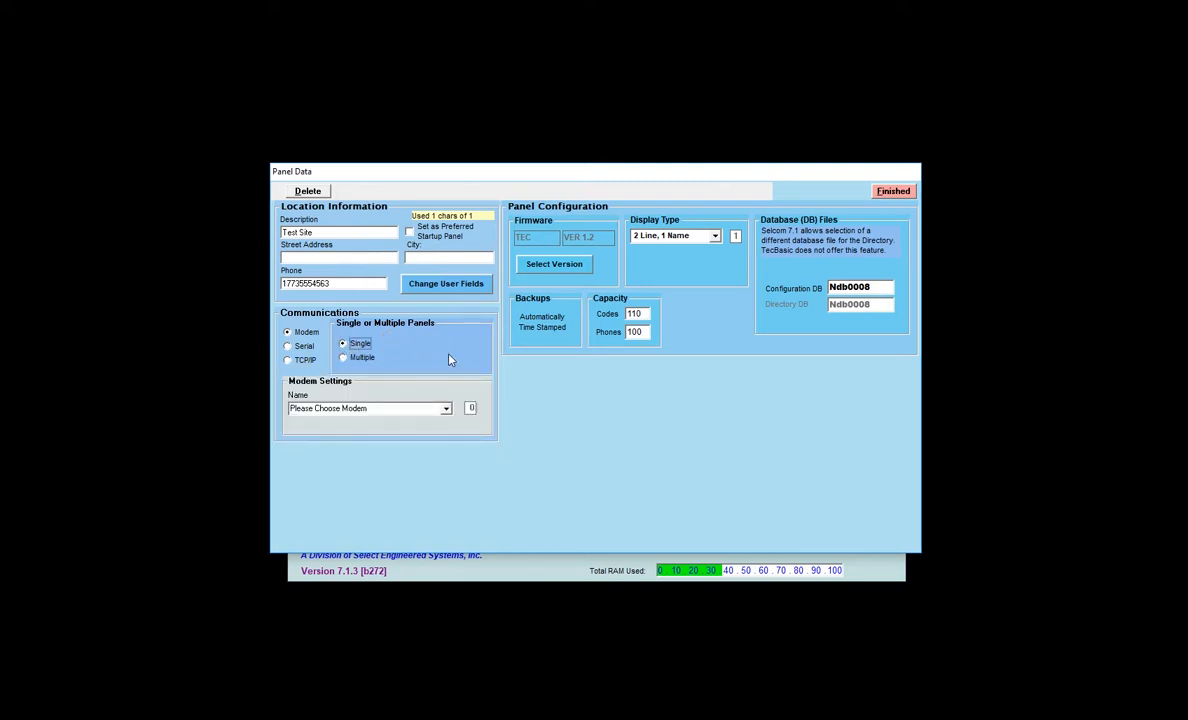
left_click(555, 264)
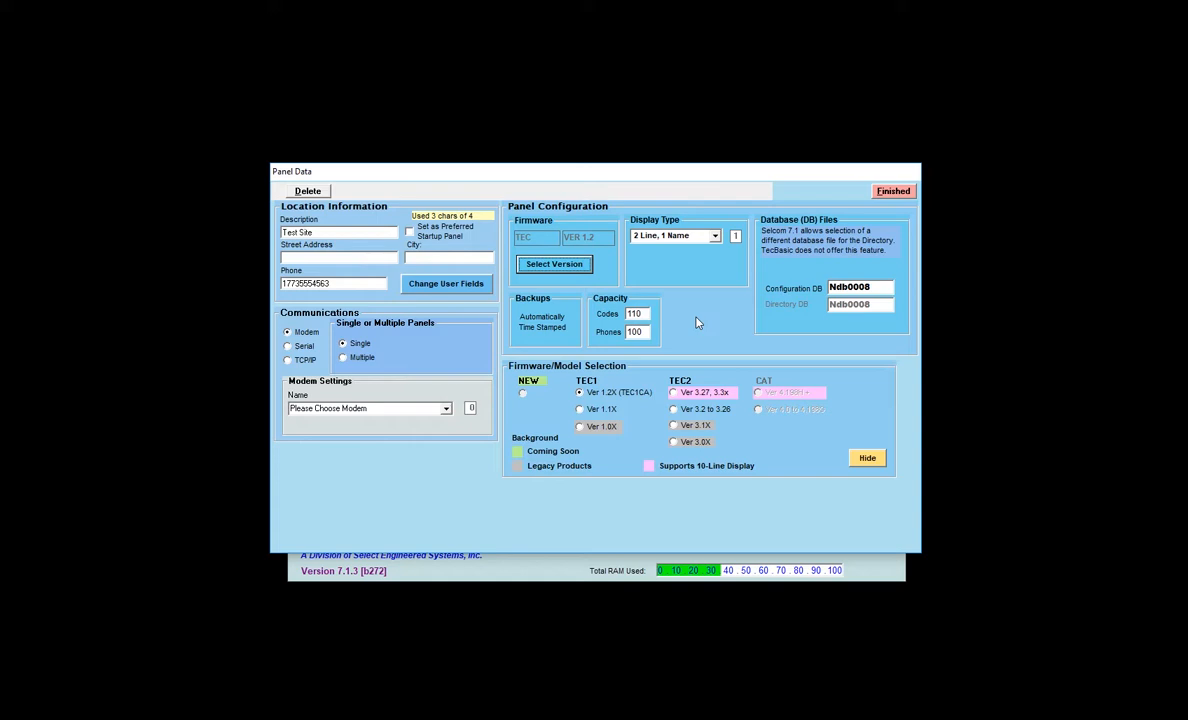
Finish Panel Data, return to the main page, and open Test Site's System Settings
left_click(829, 288)
left_click(895, 192)
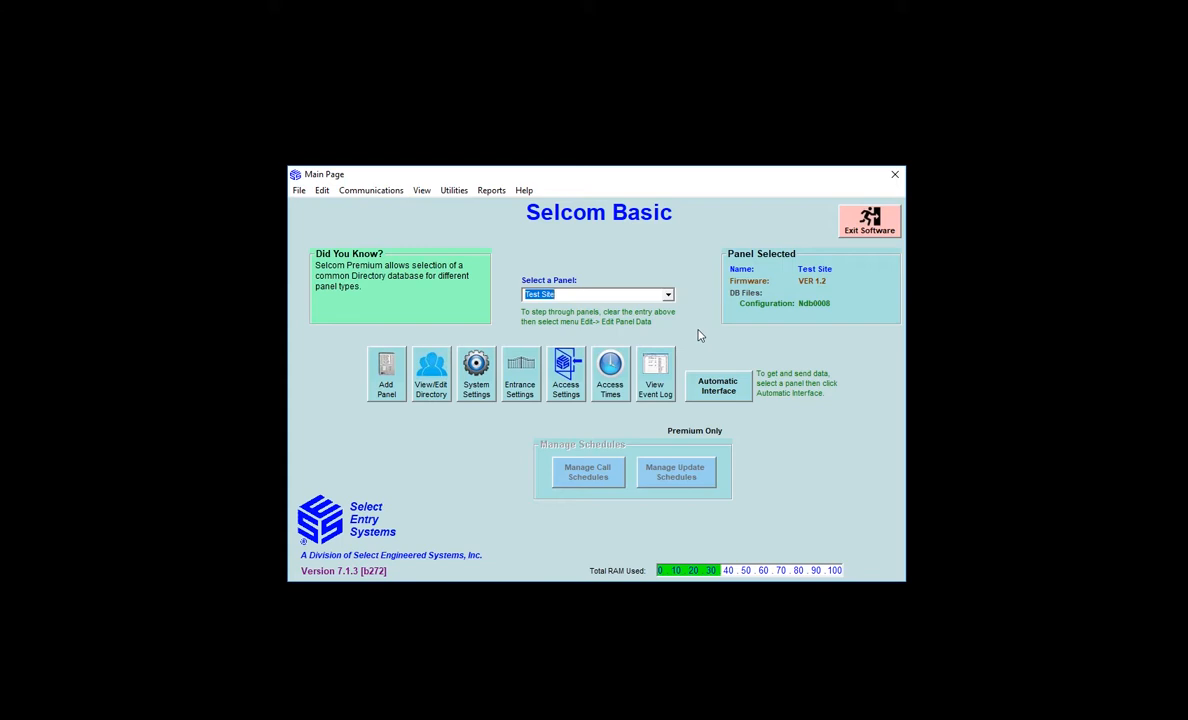
left_click(478, 367)
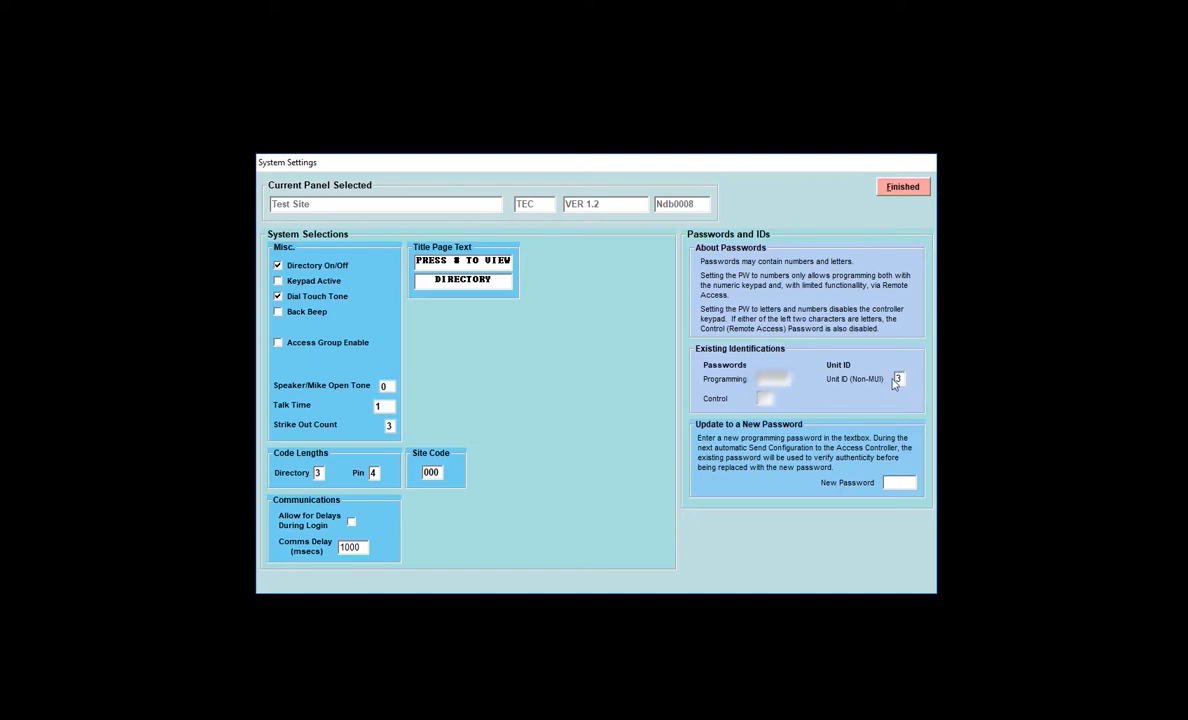
Keep Unit ID at 3 and enter a new programming password
key("Delete")
type("4")
key("BackSpace")
type("3")
key("Tab")
key("BackSpace")
type("123456")
Leave the Directory code length at 3 after briefly changing it to 4
double_click(318, 472)
type("4")
key("BackSpace")
type("3")
Back on the main page, select Test Site and open its Automatic Interface communications window
left_click(903, 187)
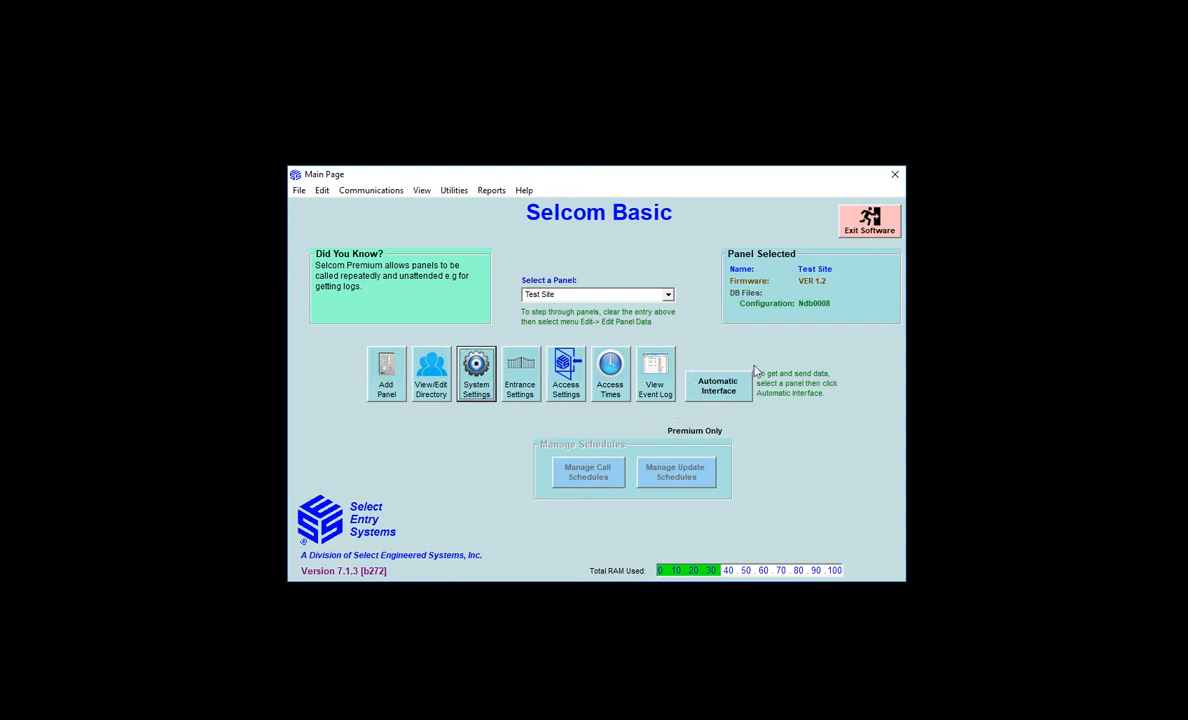
left_click(626, 294)
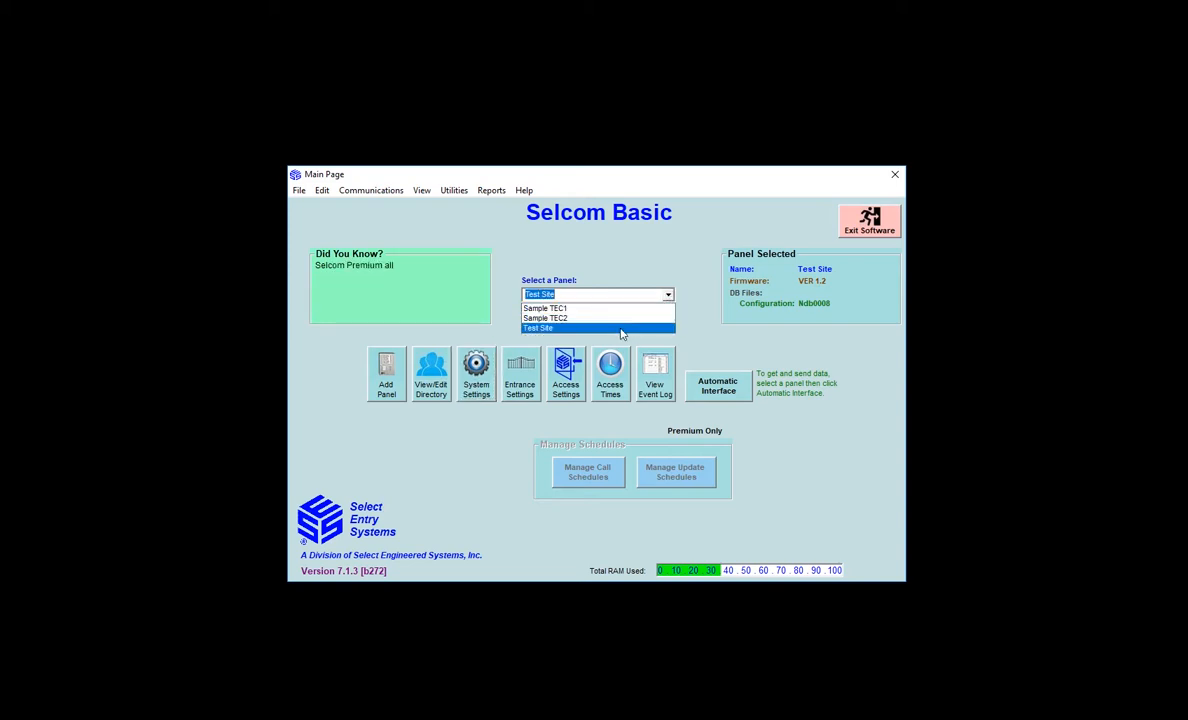
left_click(621, 328)
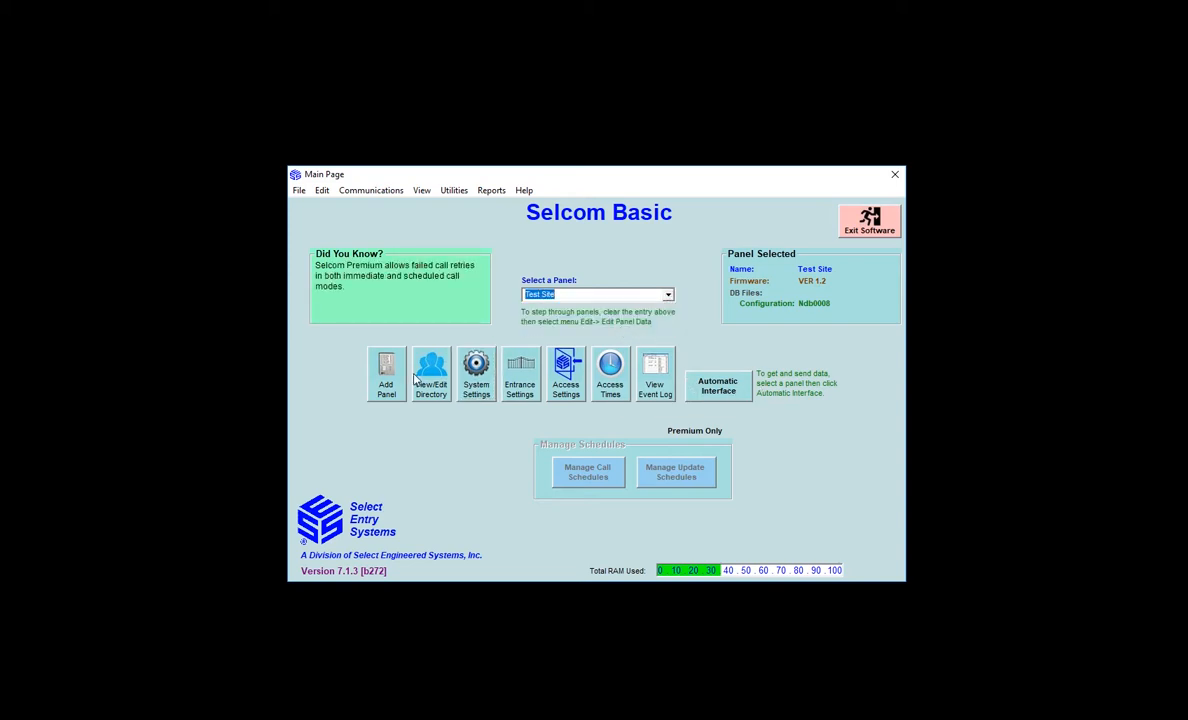
left_click(724, 385)
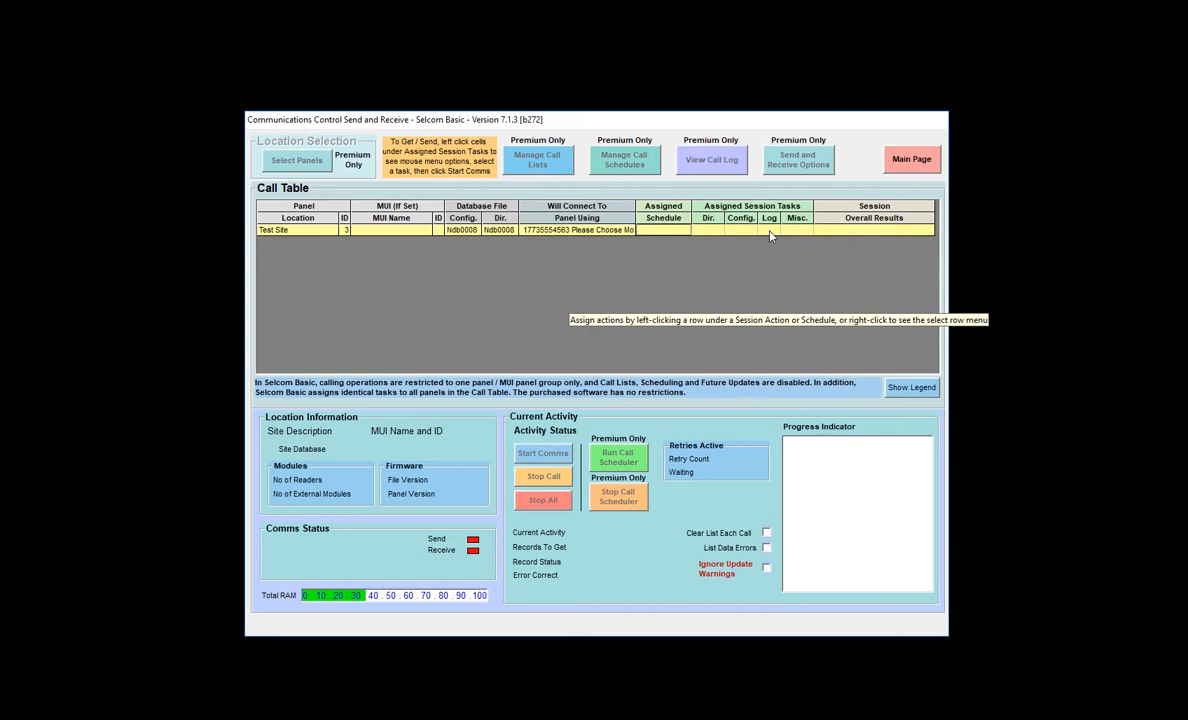
Assign Get Configuration to the Test Site row's Config. cell so it shows G
right_click(794, 236)
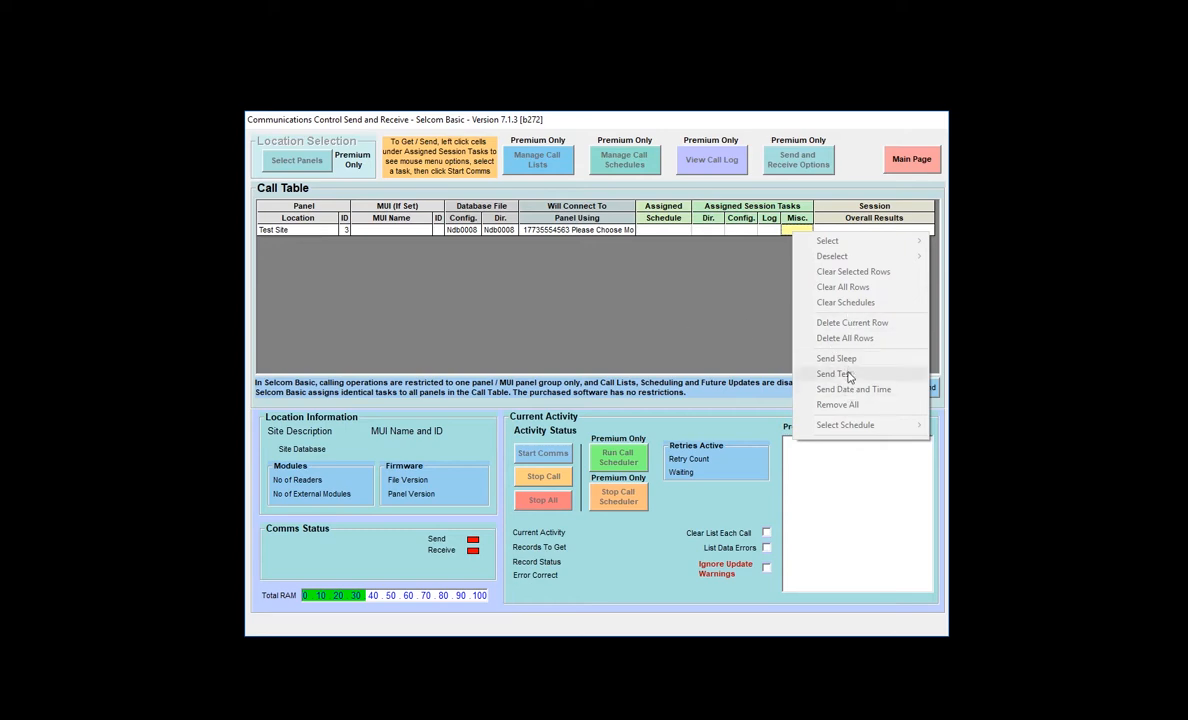
left_click(737, 291)
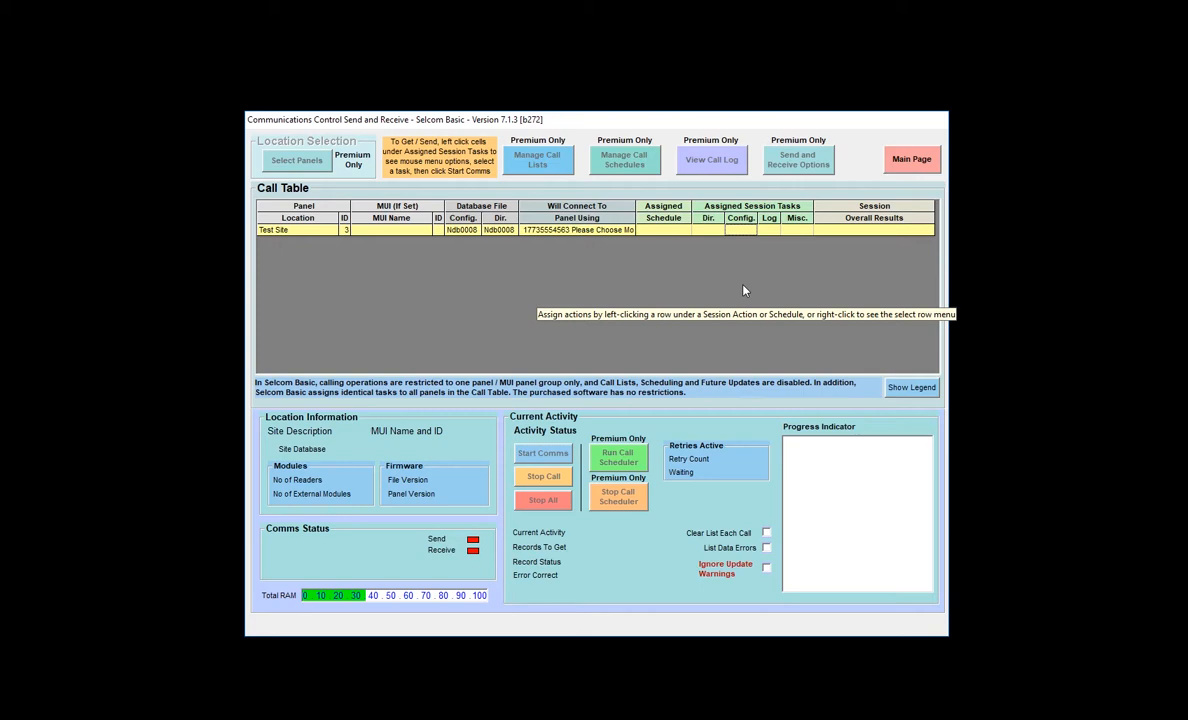
right_click(745, 233)
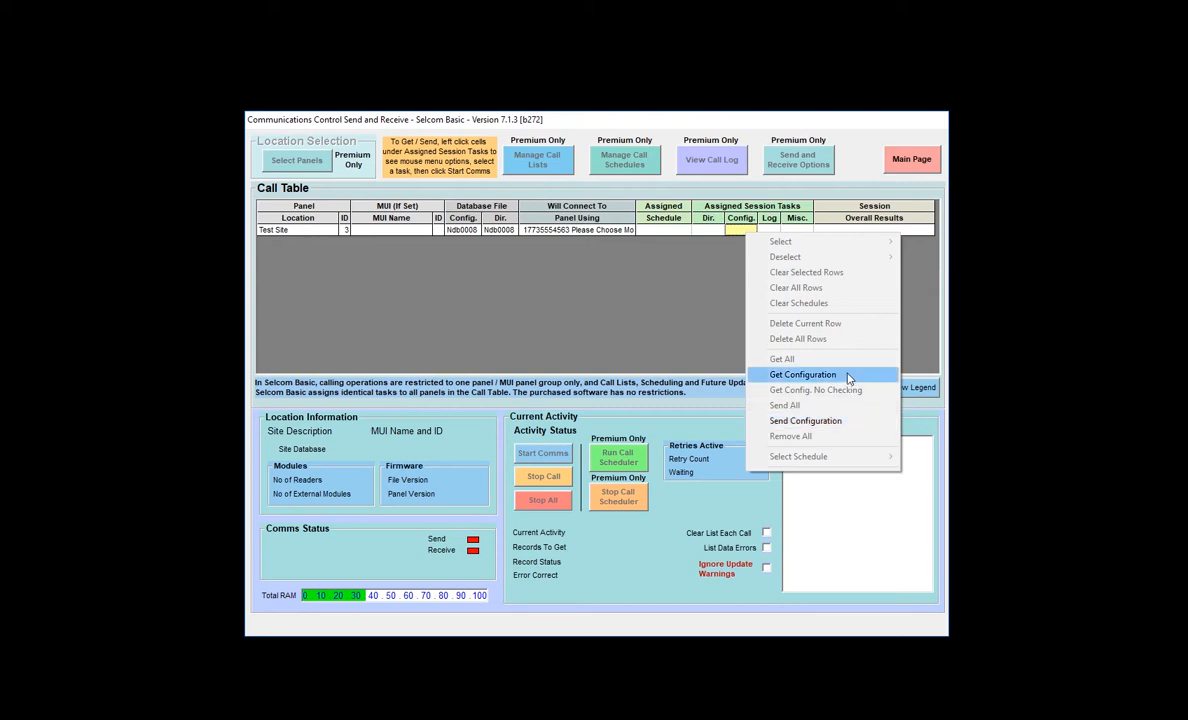
left_click(846, 376)
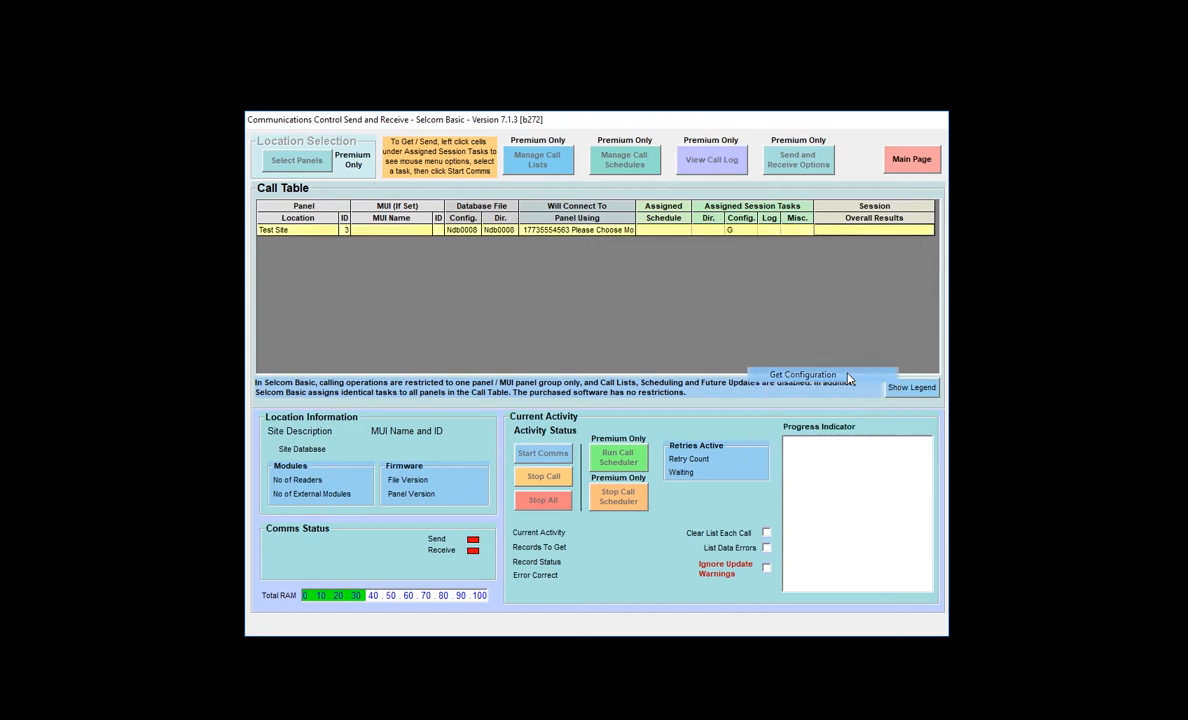
Assign Get Directory to the Test Site row's Dir. cell so it shows G
right_click(711, 236)
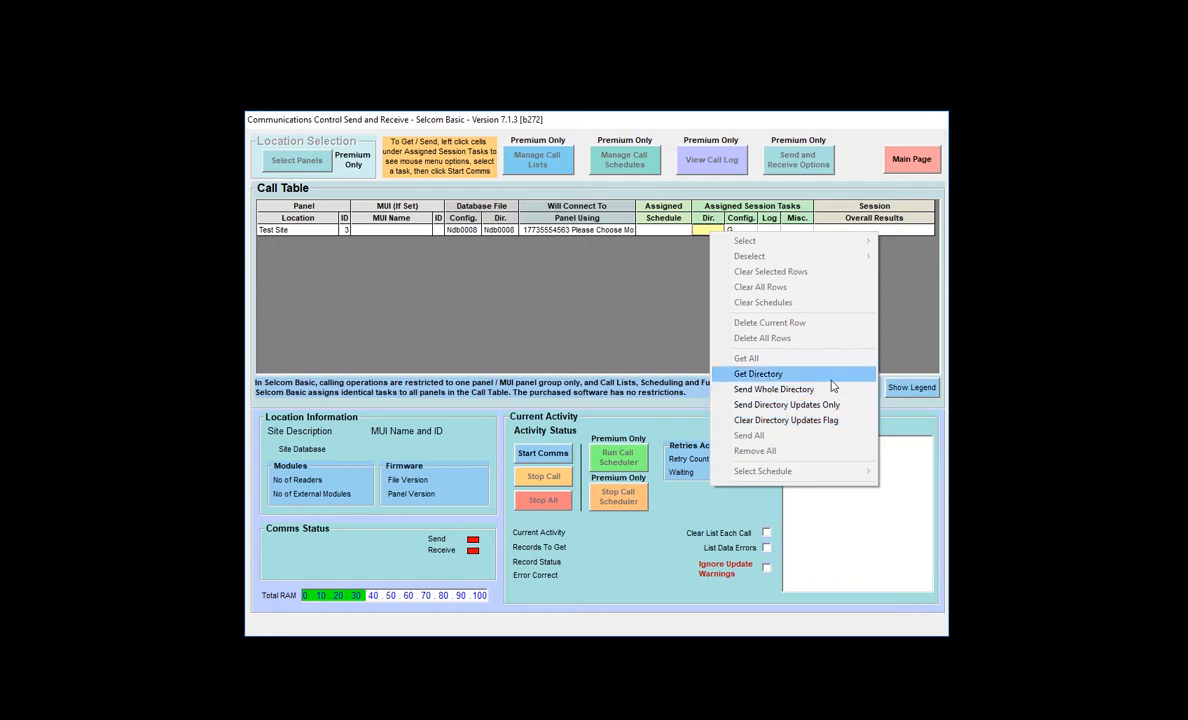
left_click(831, 378)
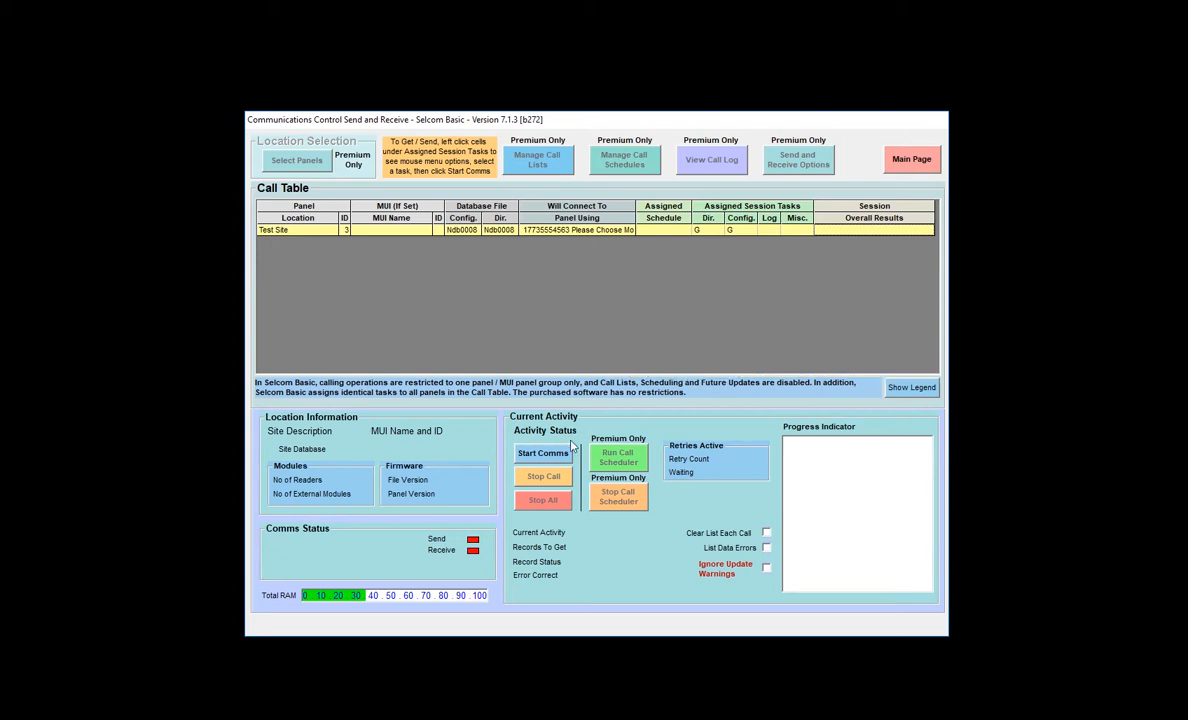
Start comms with Test Site and scroll the progress log to the Communication Failed -50 result
left_click(542, 453)
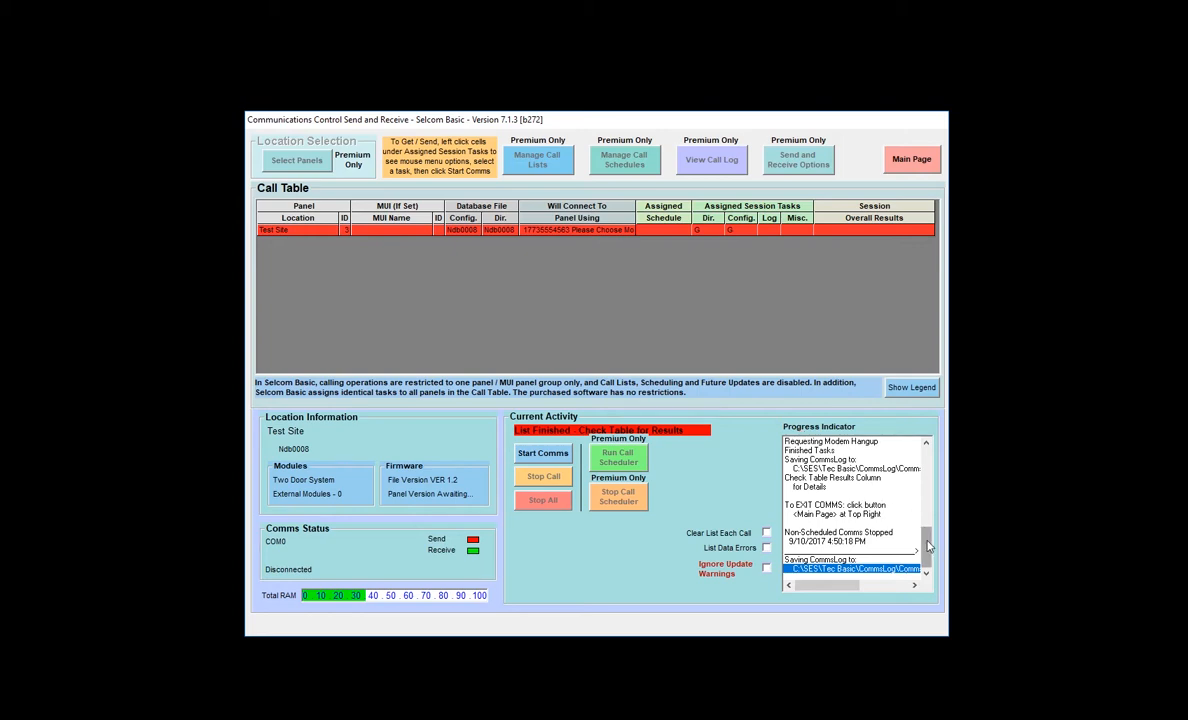
left_click(928, 500)
mouse_move(928, 500)
left_mouse_down()
mouse_move(931, 462)
mouse_move(925, 522)
left_mouse_up()
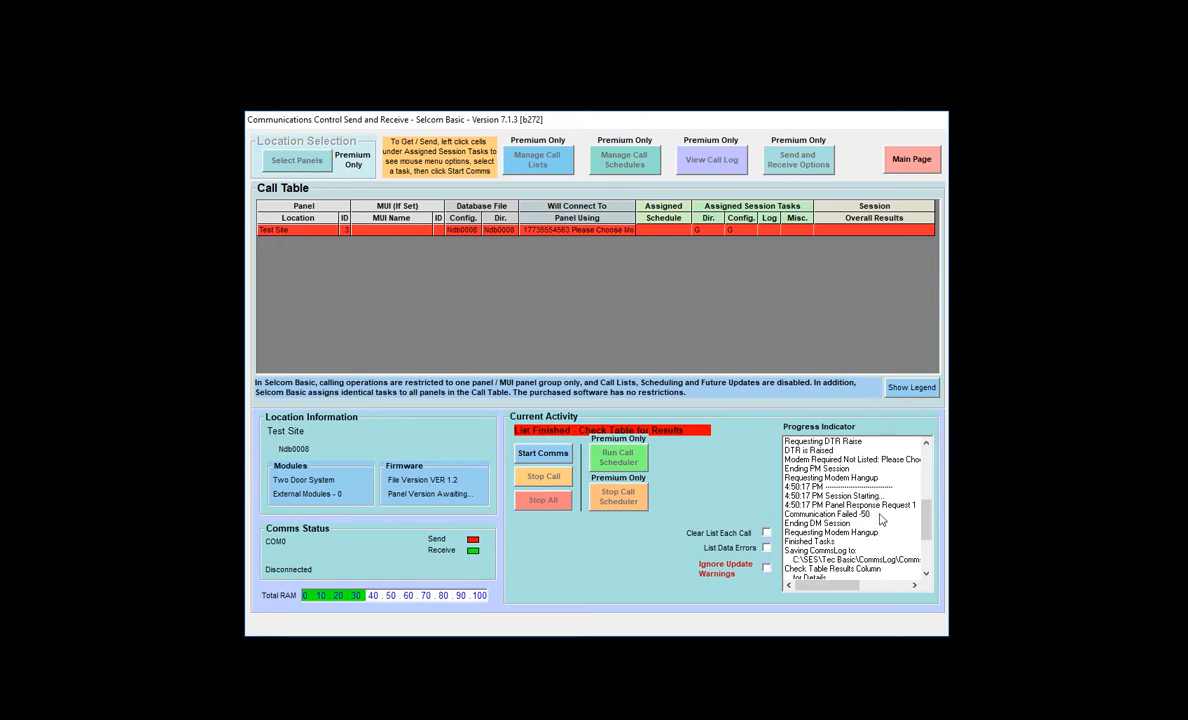
Return to the main page and open Help and Support from the Help menu
left_click(926, 162)
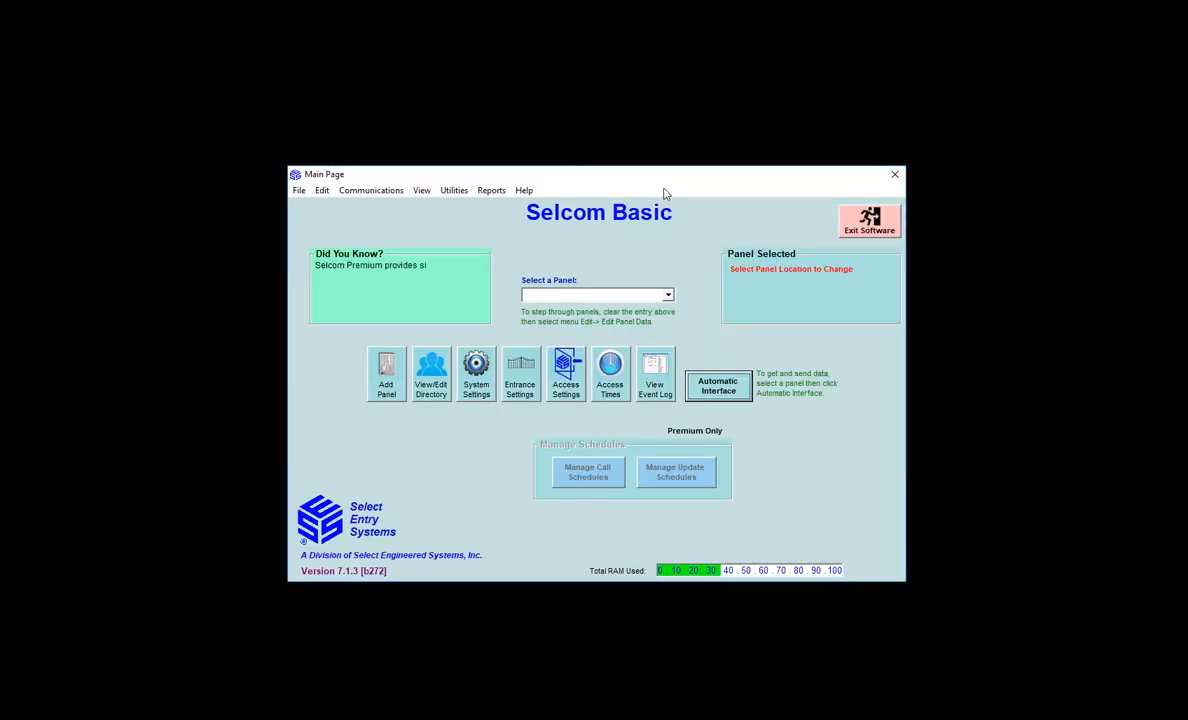
left_click(524, 191)
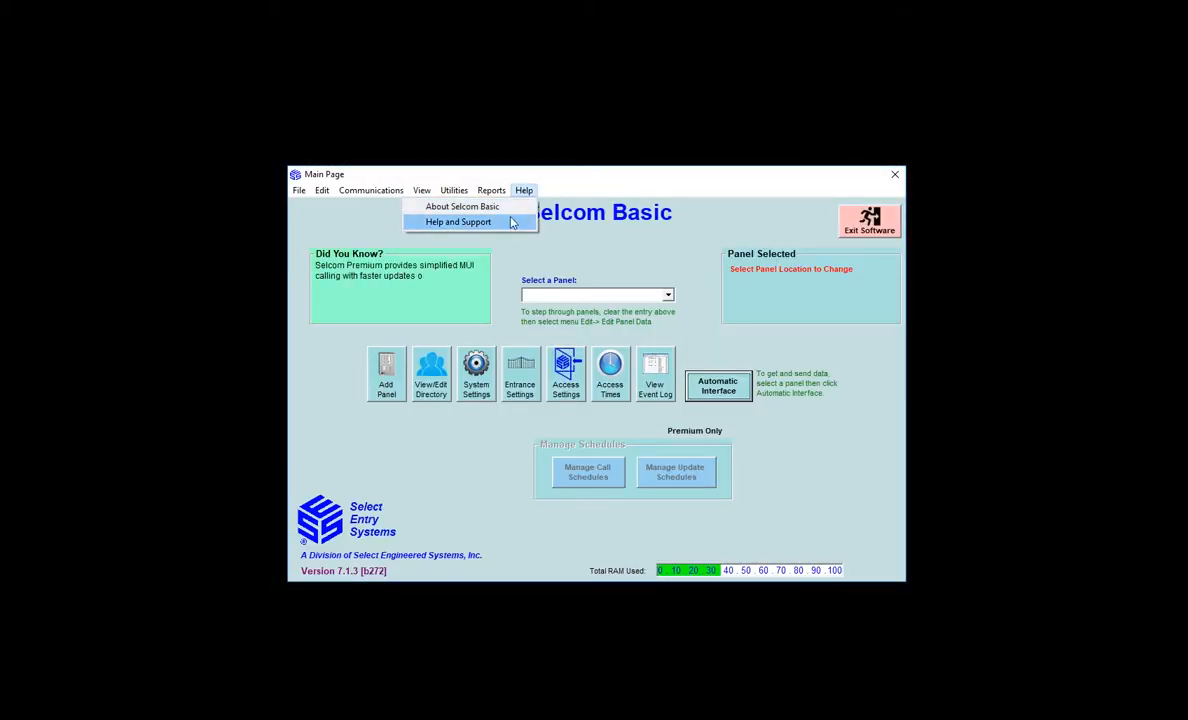
left_click(509, 222)
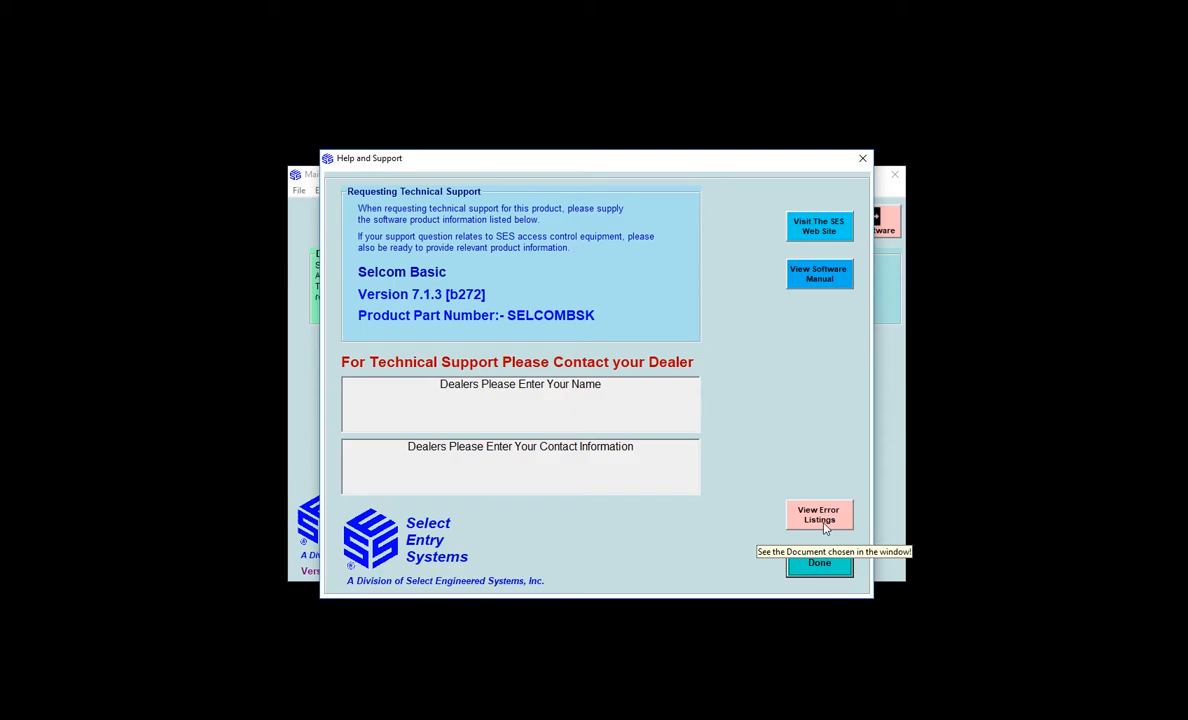
Open the E.pdf error list in Edge and scroll back to the -10 to -18 error table
left_click(819, 515)
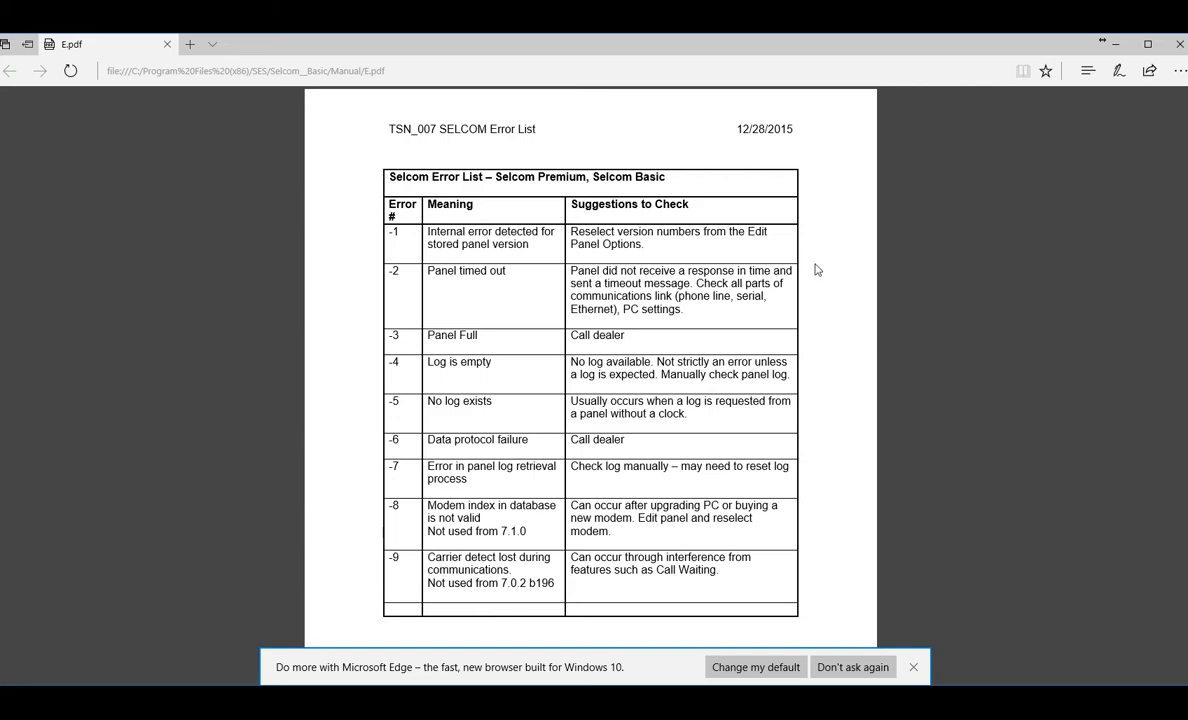
left_click(913, 668)
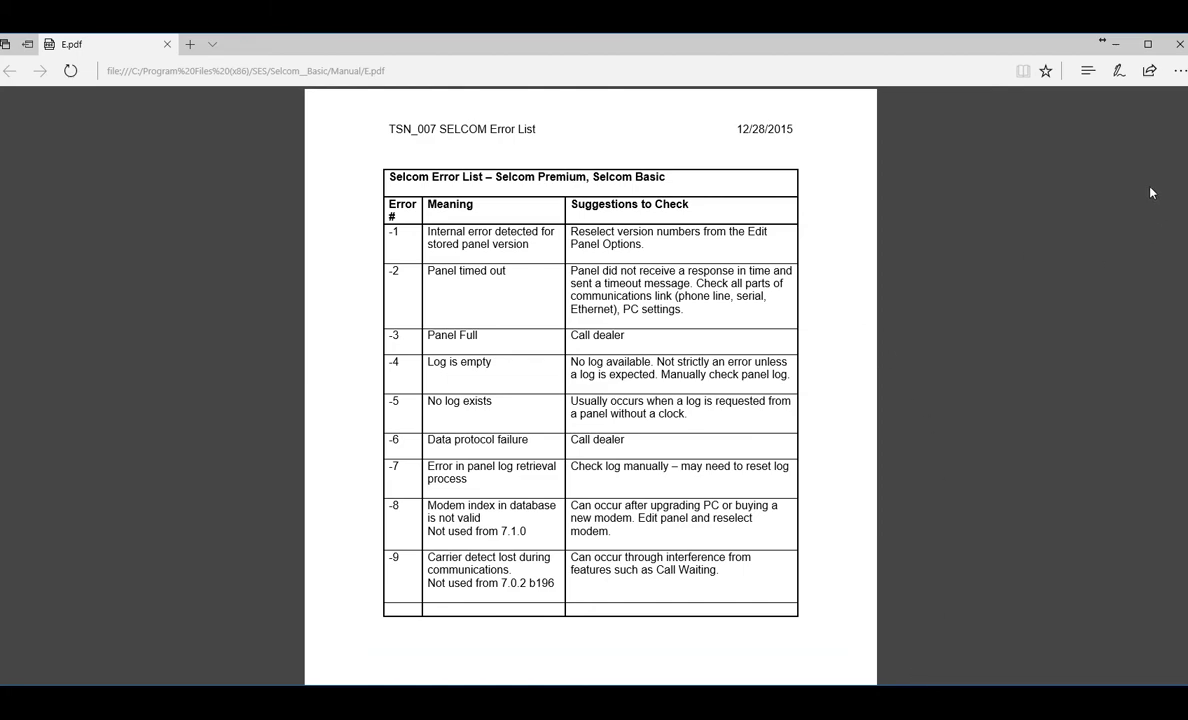
scroll(1150, 192, "down", 5)
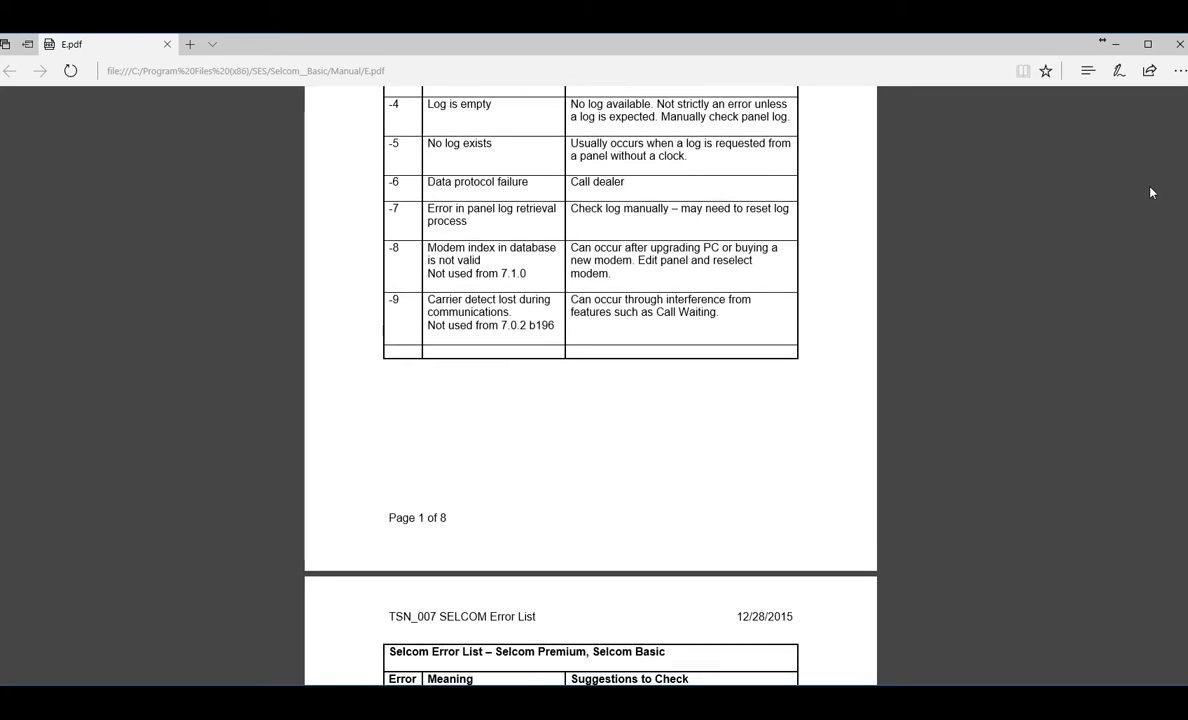
scroll(1150, 192, "down", 20)
scroll(1150, 192, "up", 3)
scroll(1150, 192, "down", 3)
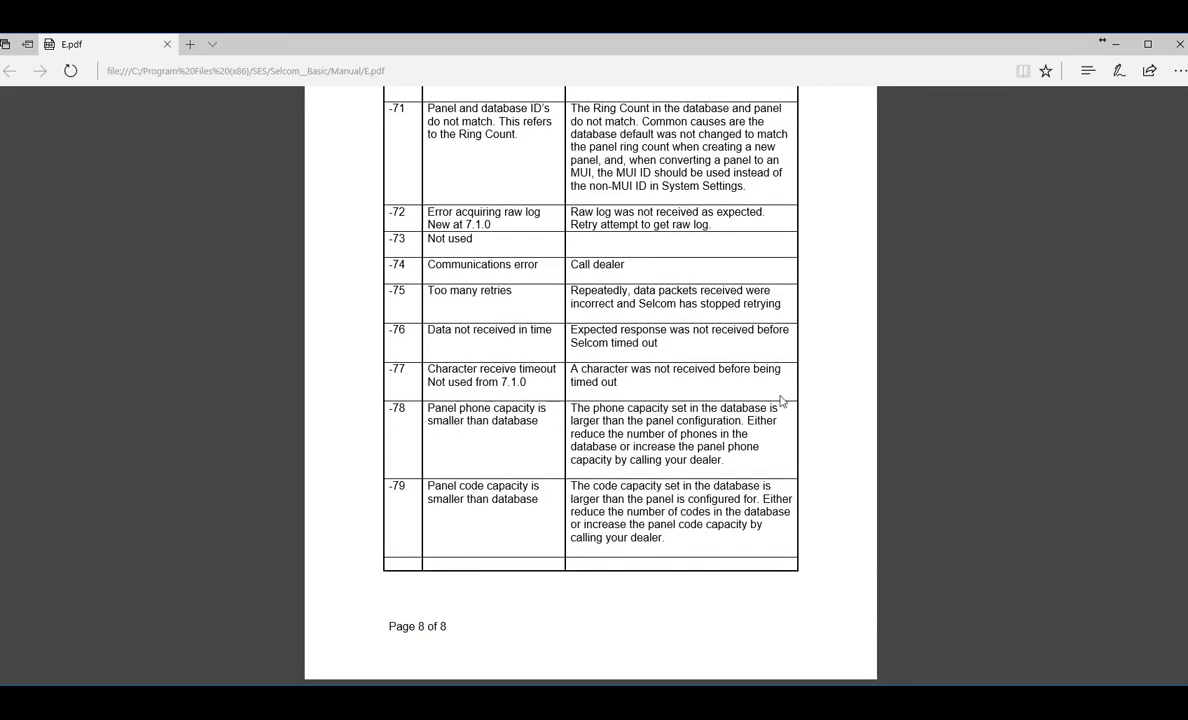
scroll(860, 388, "up", 2)
scroll(860, 388, "up", 8)
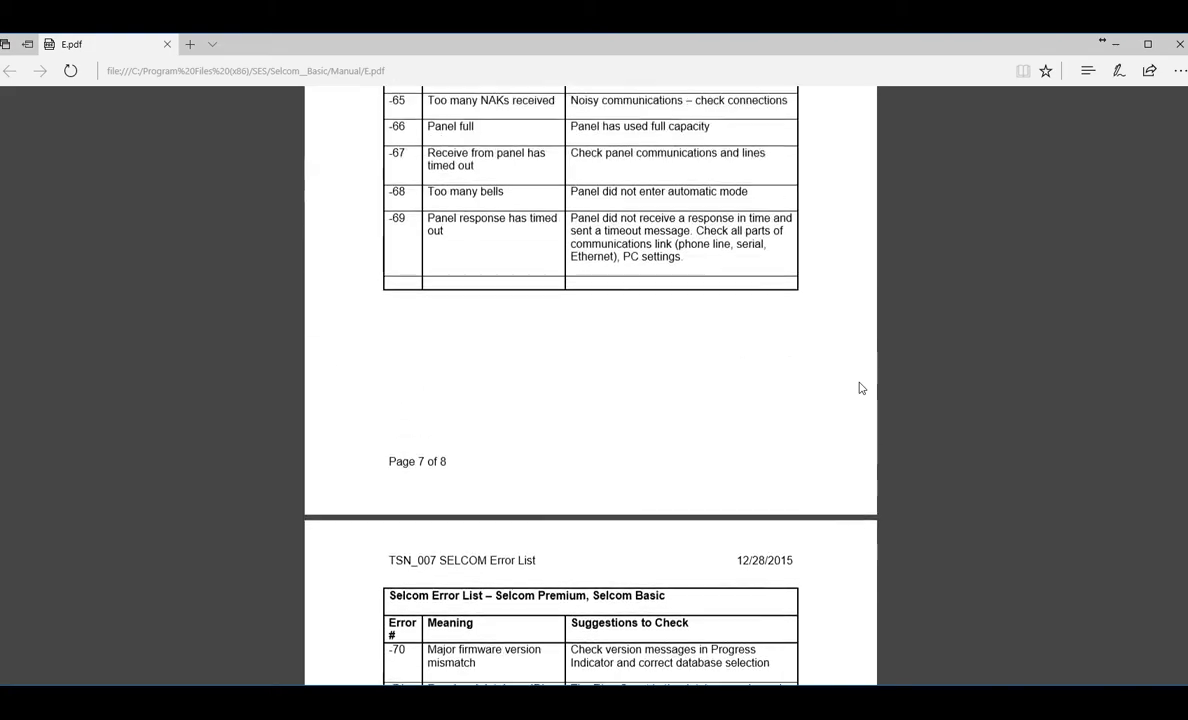
scroll(860, 388, "up", 7)
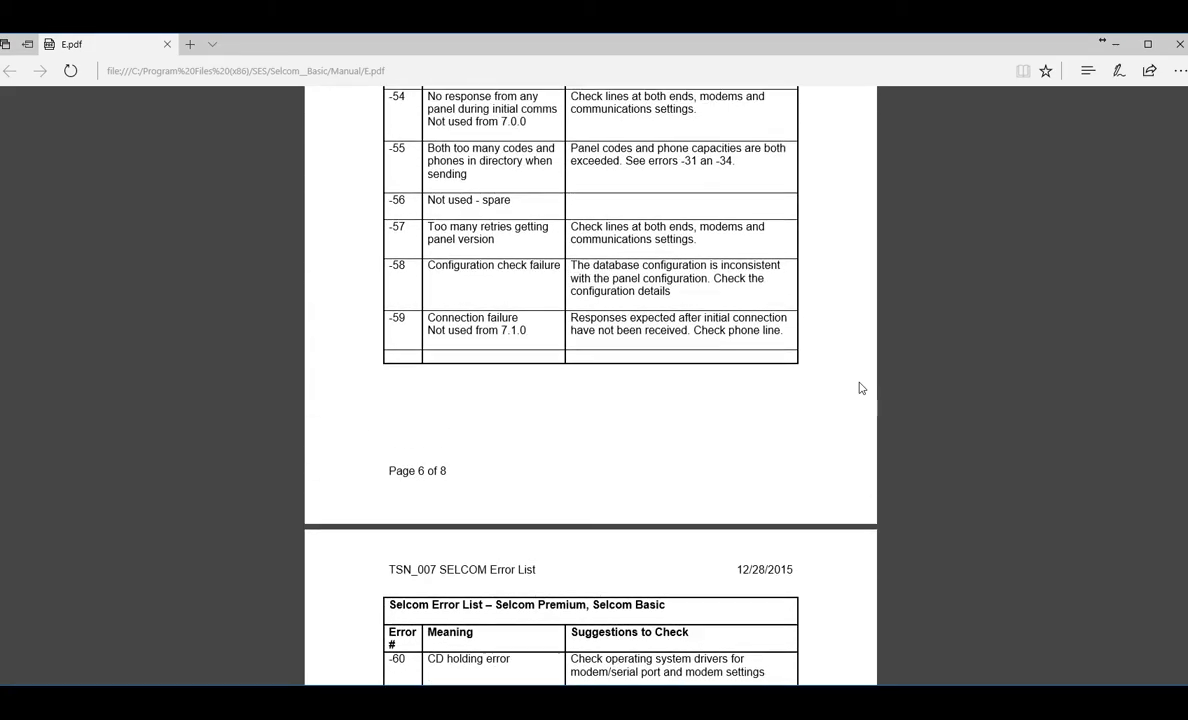
scroll(860, 388, "up", 1)
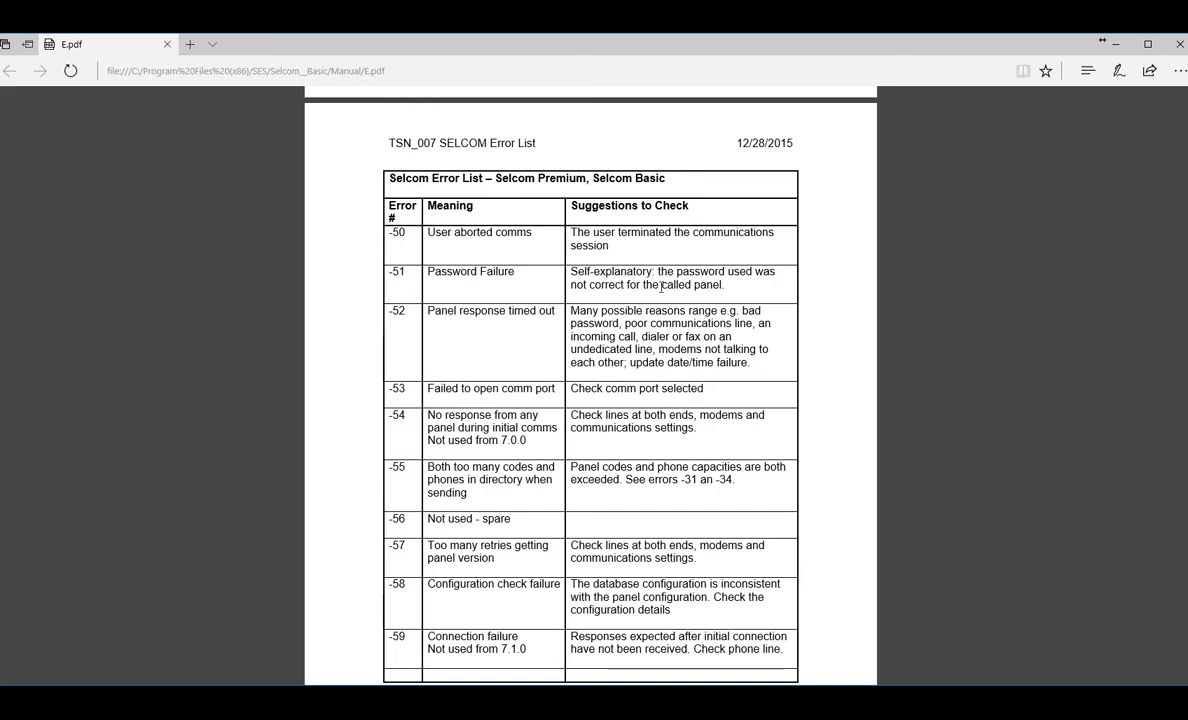
scroll(833, 302, "up", 12)
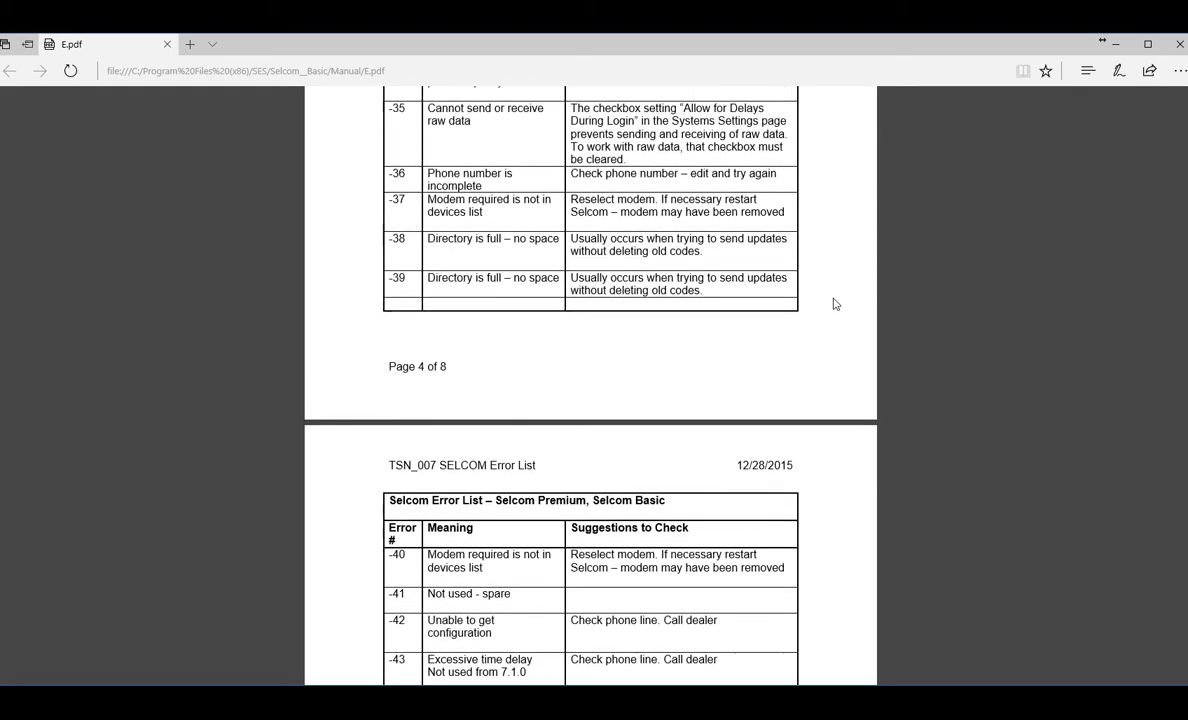
scroll(836, 303, "up", 15)
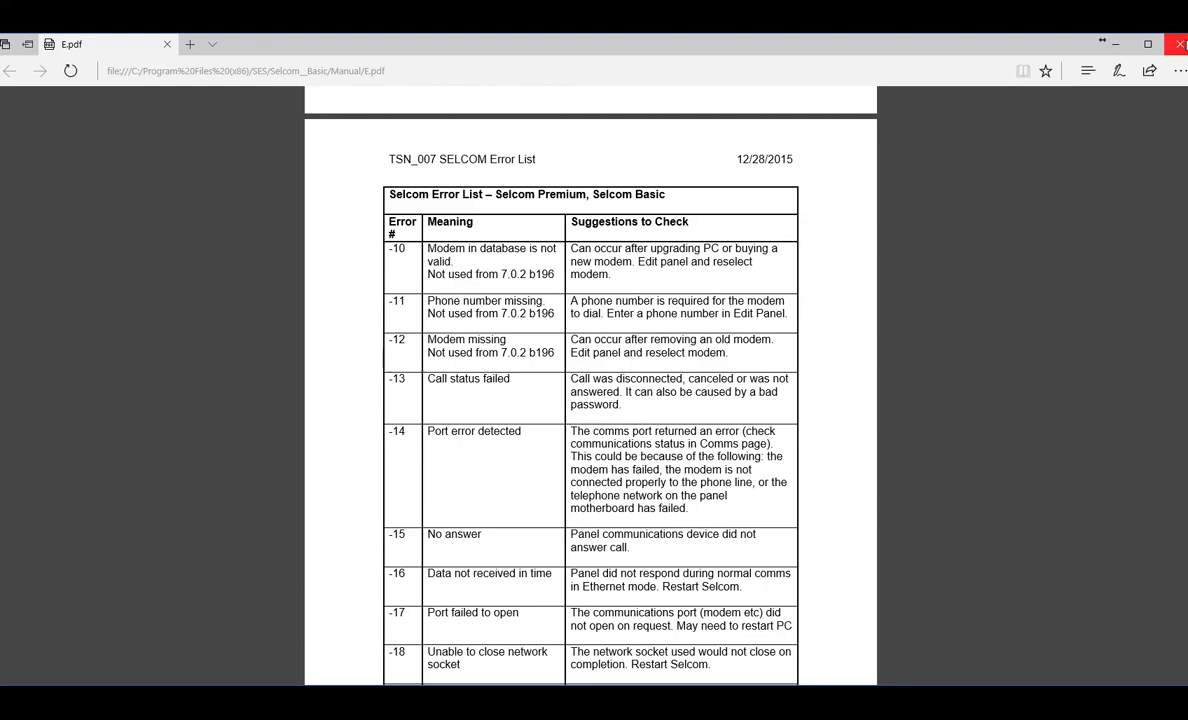
Close E.pdf and Help and Support, dismiss the site-selection warning, and select Test Site
left_click(1178, 44)
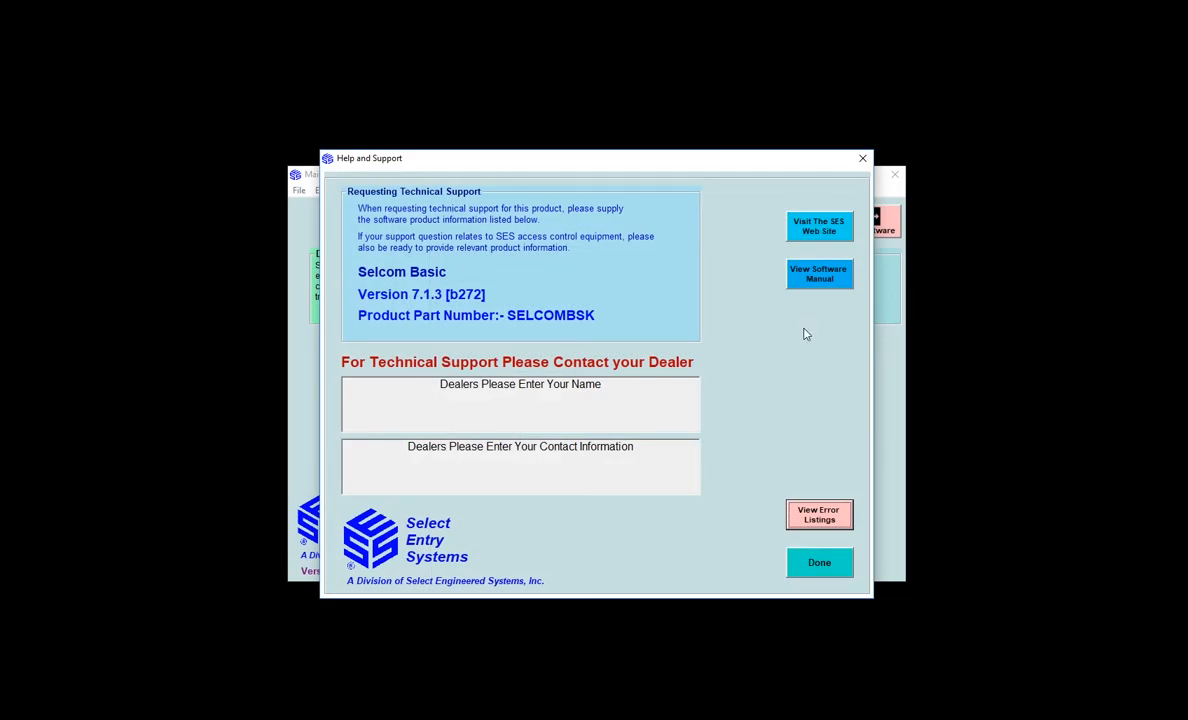
left_click(819, 562)
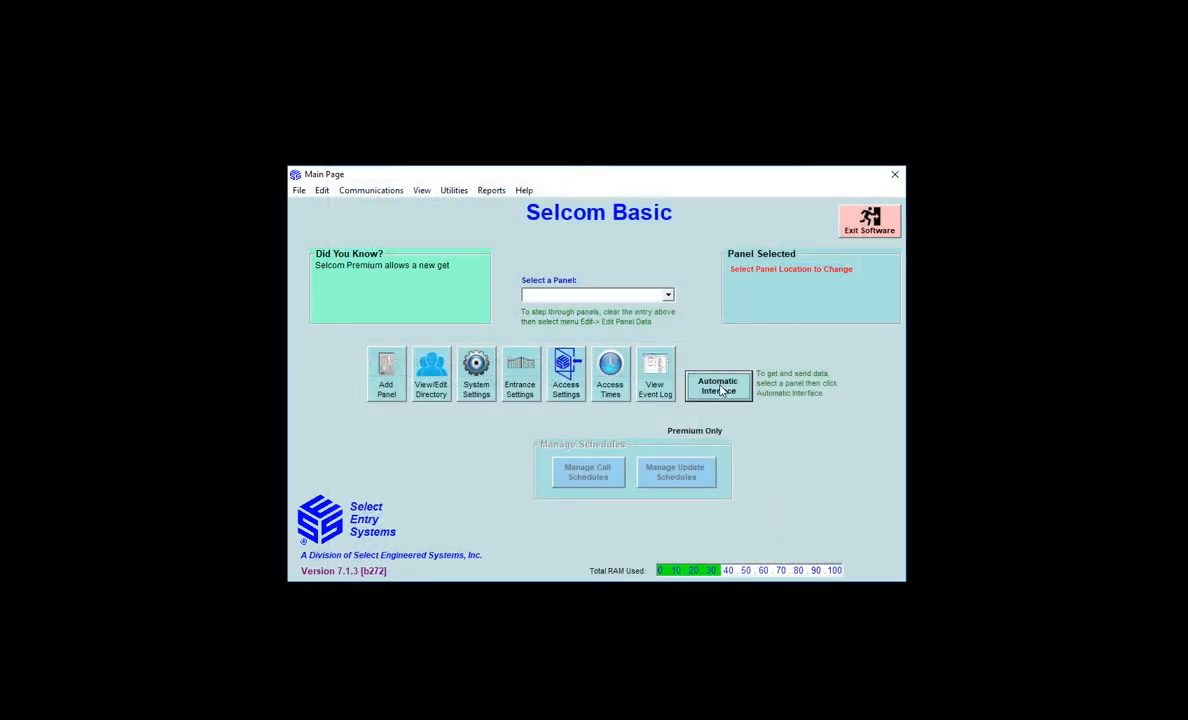
left_click(717, 386)
left_click(690, 418)
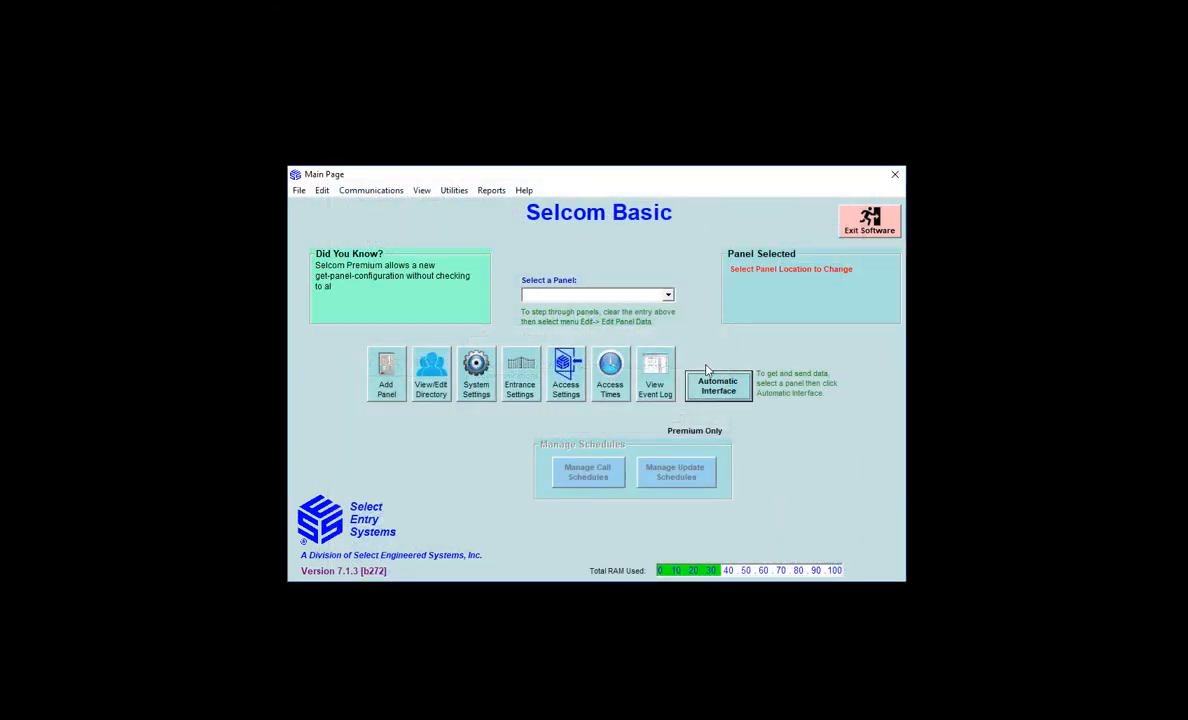
left_click(666, 295)
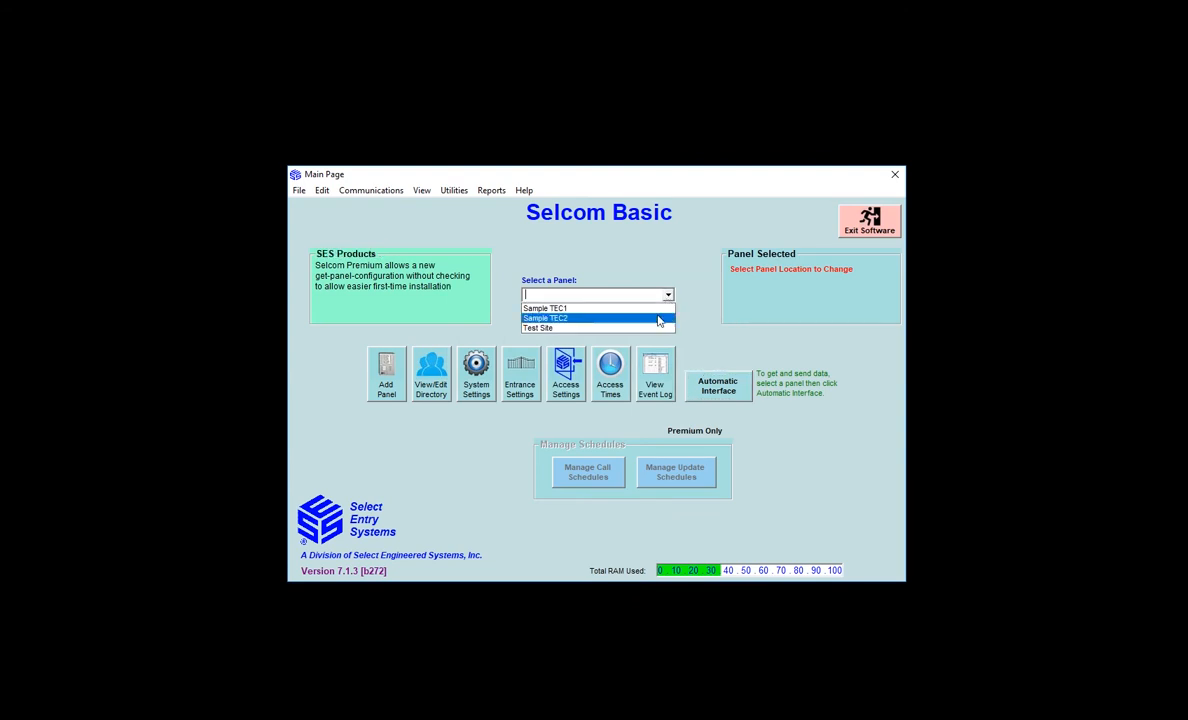
left_click(650, 328)
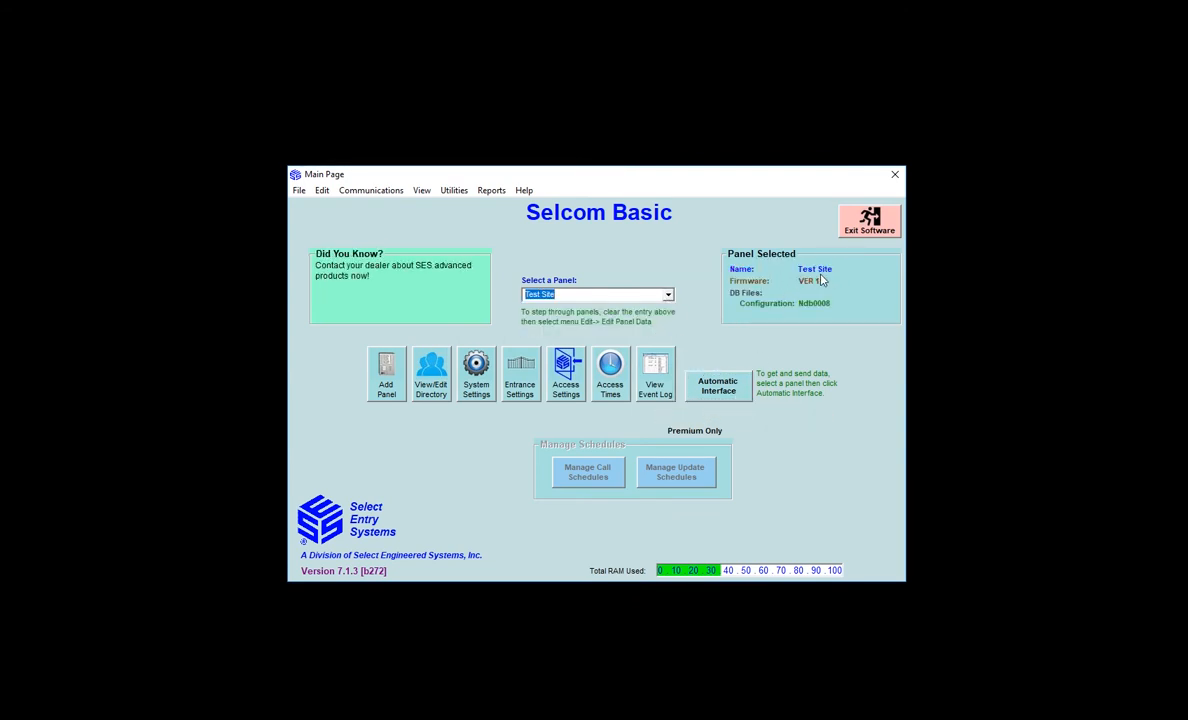
Open Communications Control Send and Receive for Test Site via Automatic Interface
left_click(718, 386)
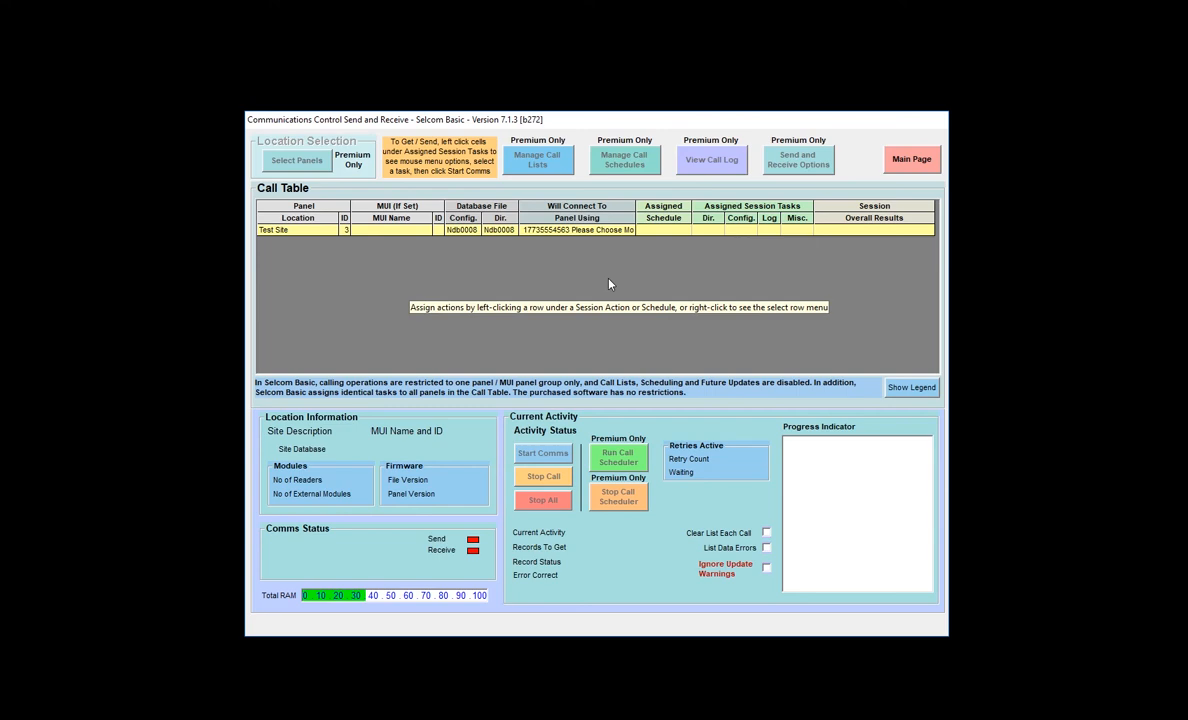
Leave the communications window for the main page and reselect Test Site as the panel
left_click(900, 159)
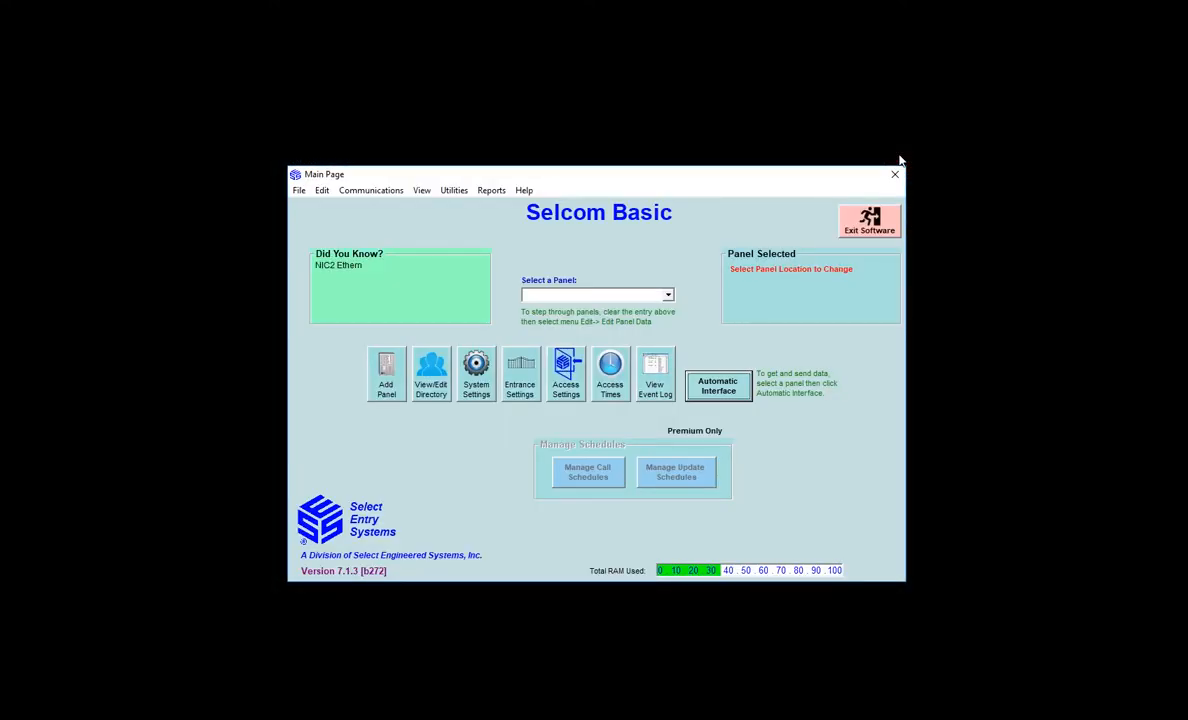
left_click(668, 295)
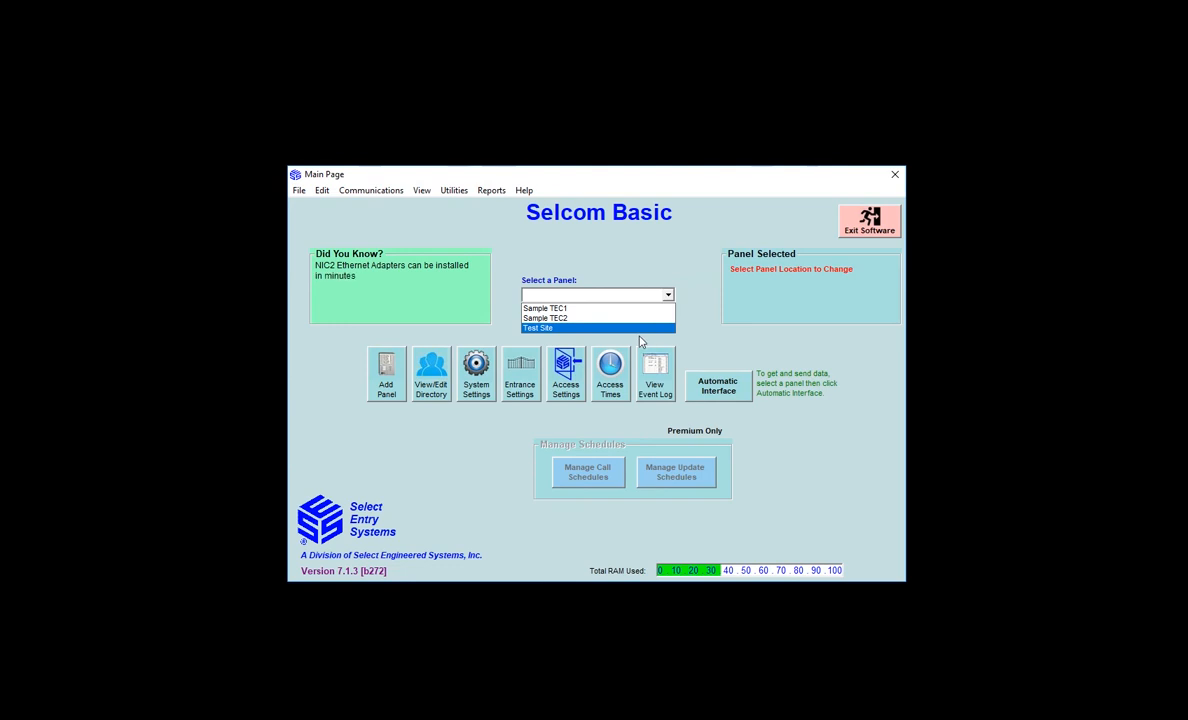
left_click(597, 328)
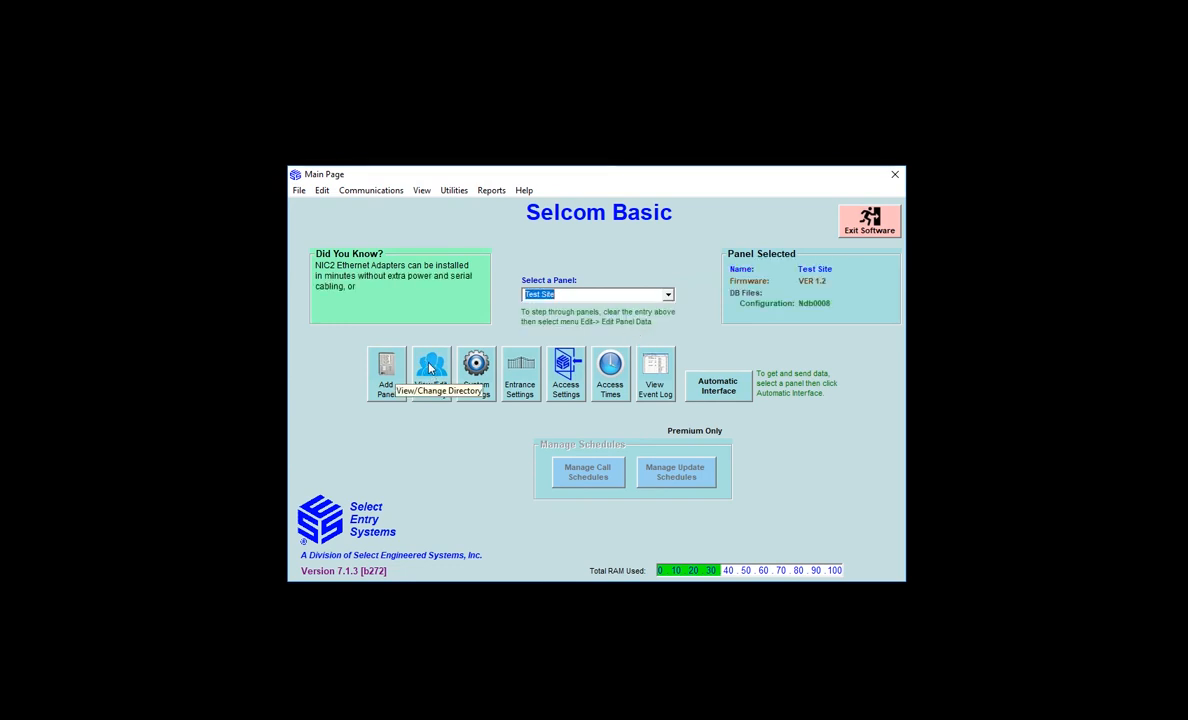